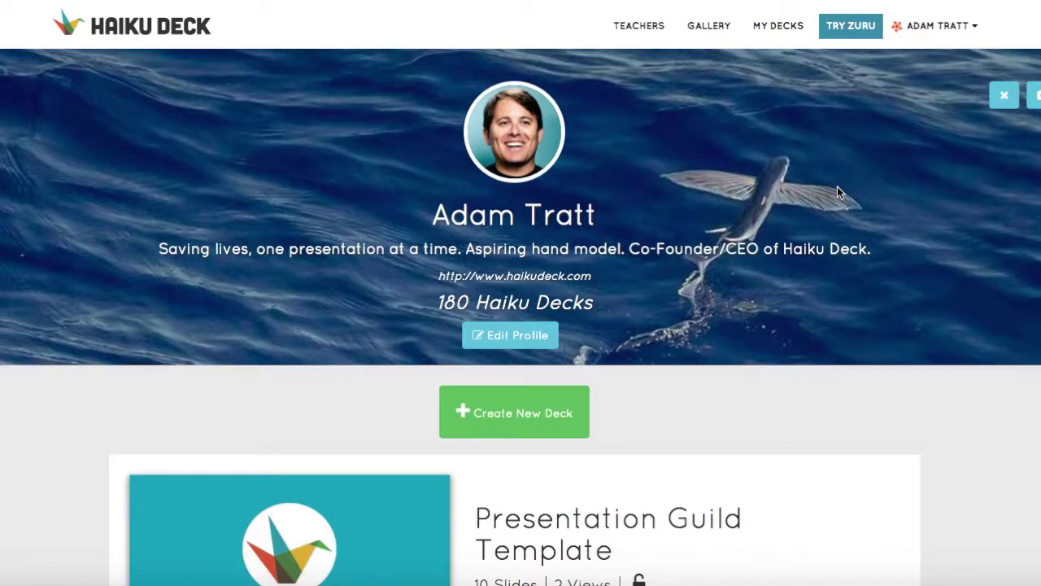
- Launch Zuru from the top navigation bar on the profile page
left_click(846, 26)
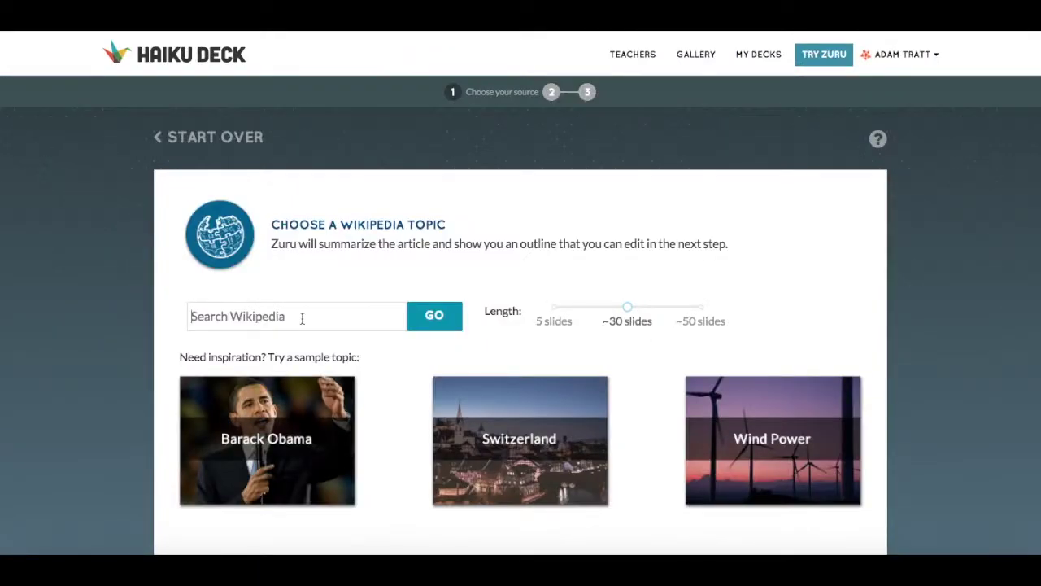
- Set the Zuru deck length to 5 slides and clear the 'tesla' search text
left_click(301, 318)
type("tesla")
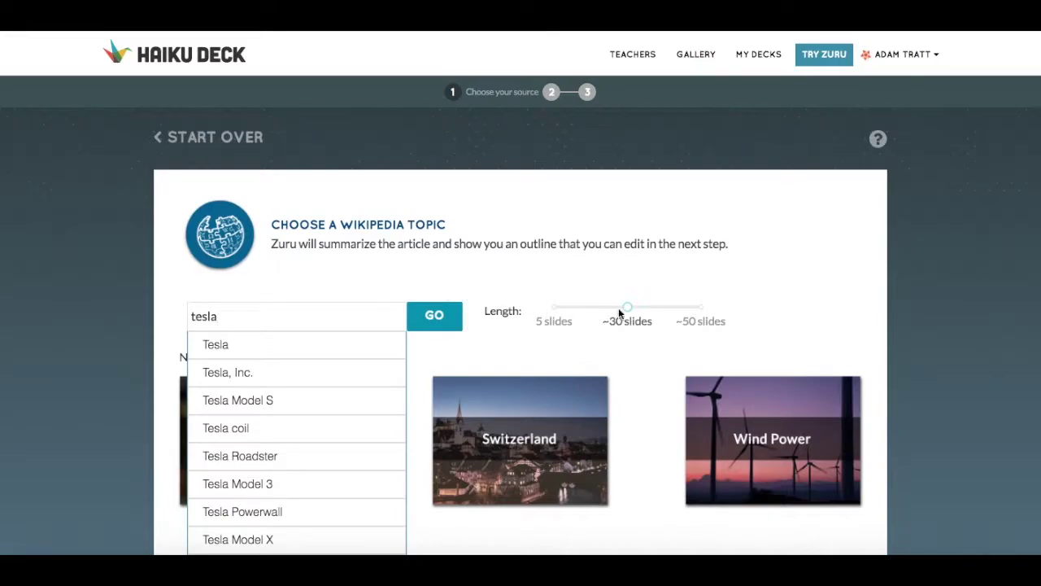
left_click_drag(624, 306, 554, 307)
left_click_drag(291, 306, 114, 295)
key("BackSpace")
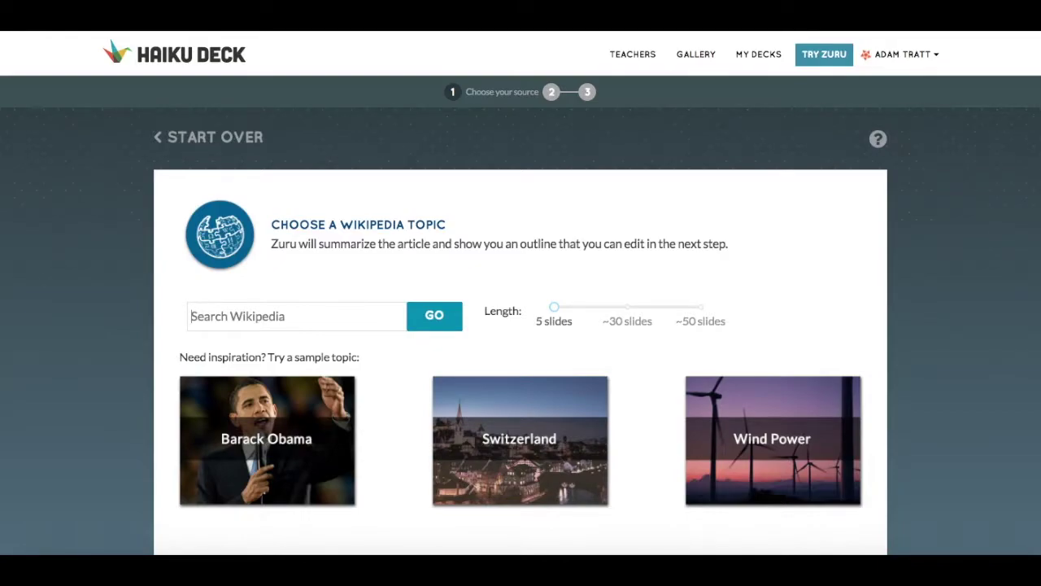
- Pick the Switzerland sample topic and review its generated outline sections
left_click(509, 443)
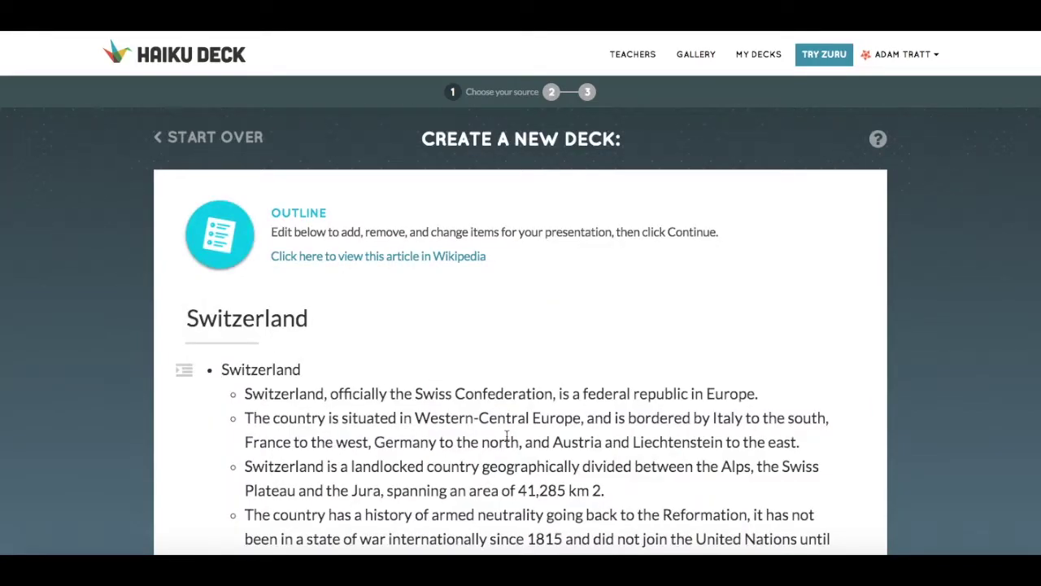
scroll(590, 383, "down", 2)
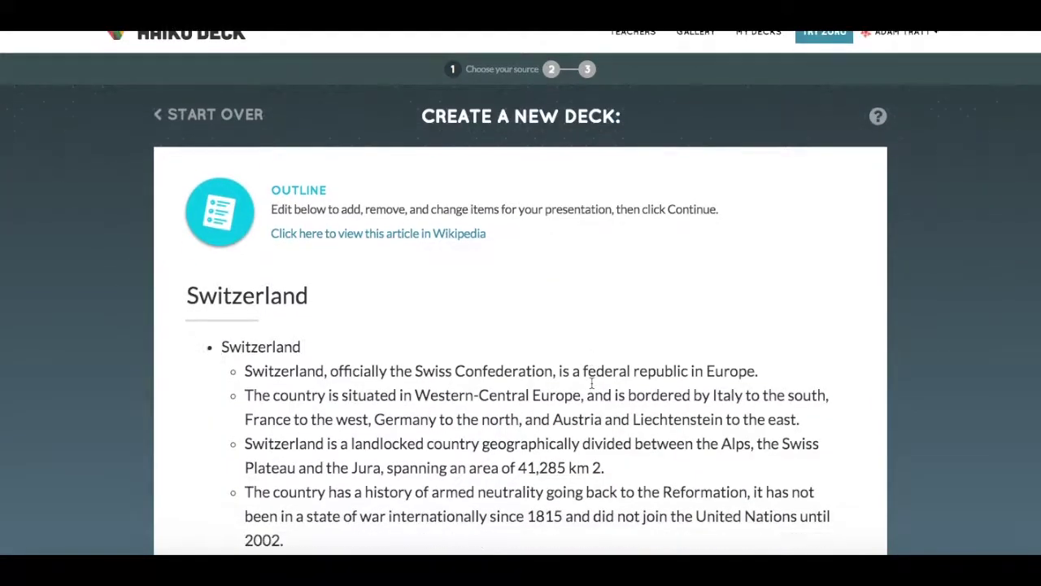
scroll(591, 384, "down", 2)
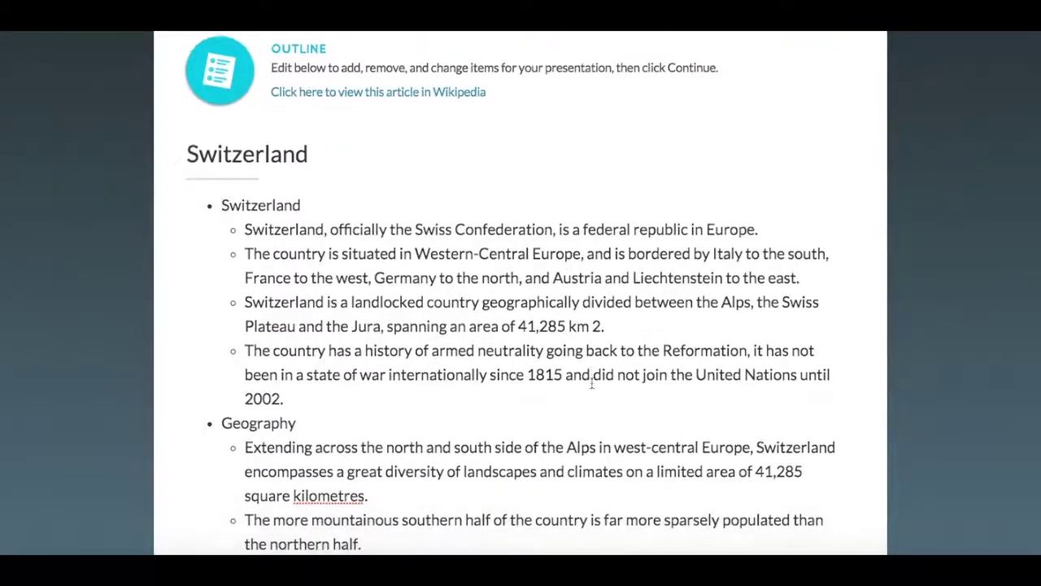
scroll(591, 383, "down", 1)
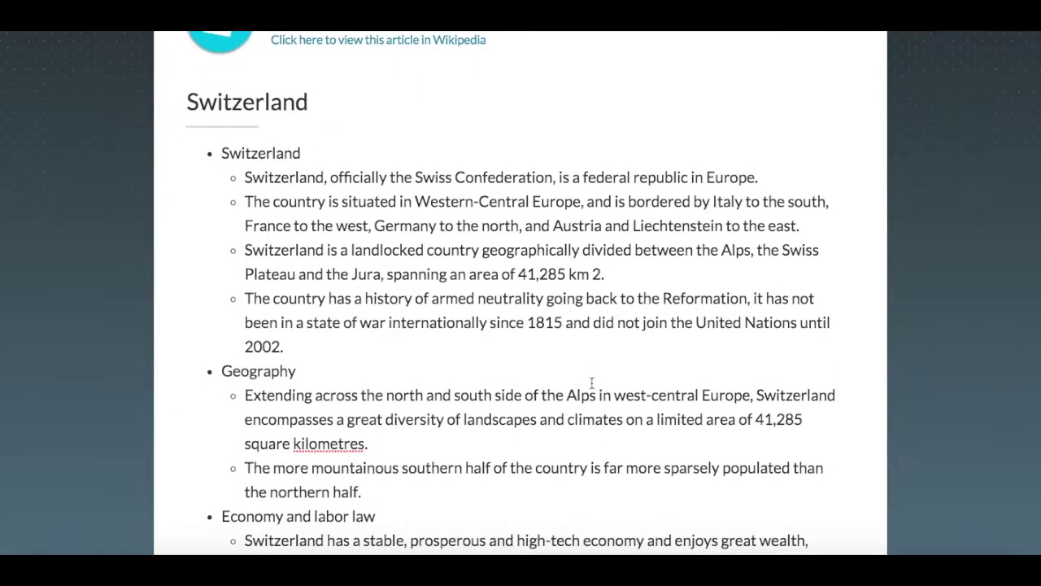
scroll(592, 383, "down", 2)
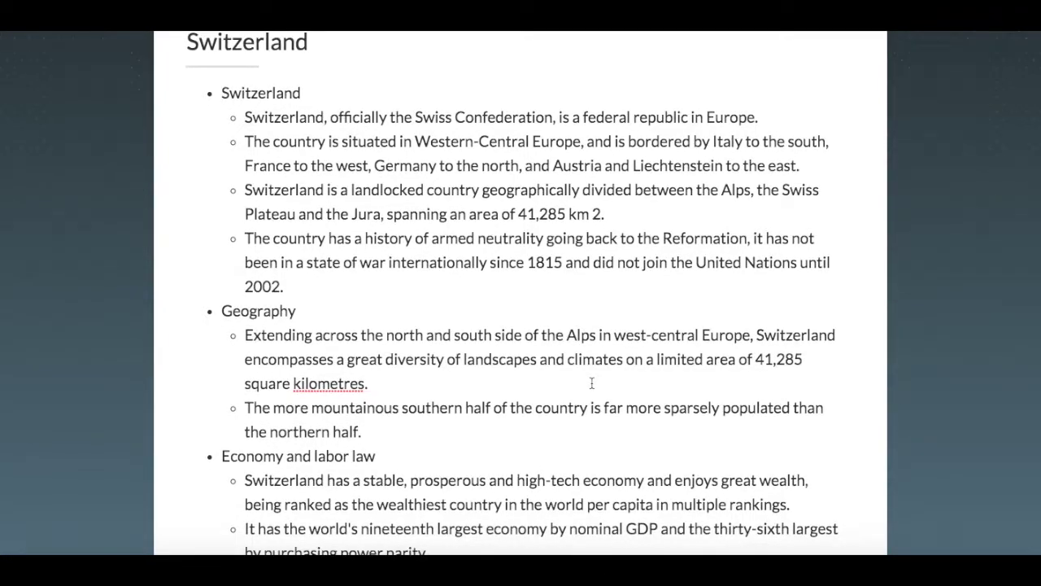
scroll(591, 383, "down", 2)
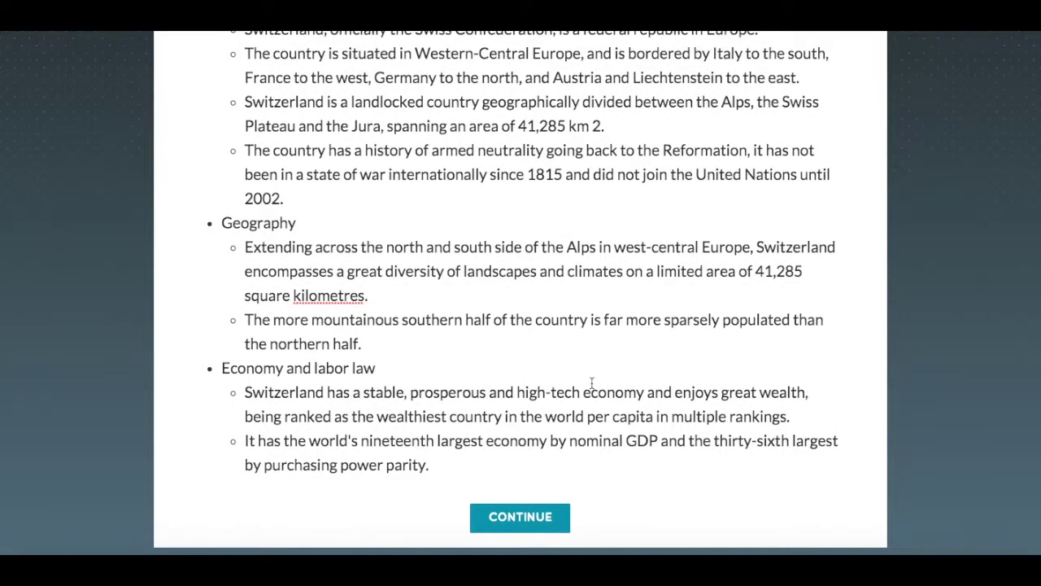
scroll(592, 384, "up", 4)
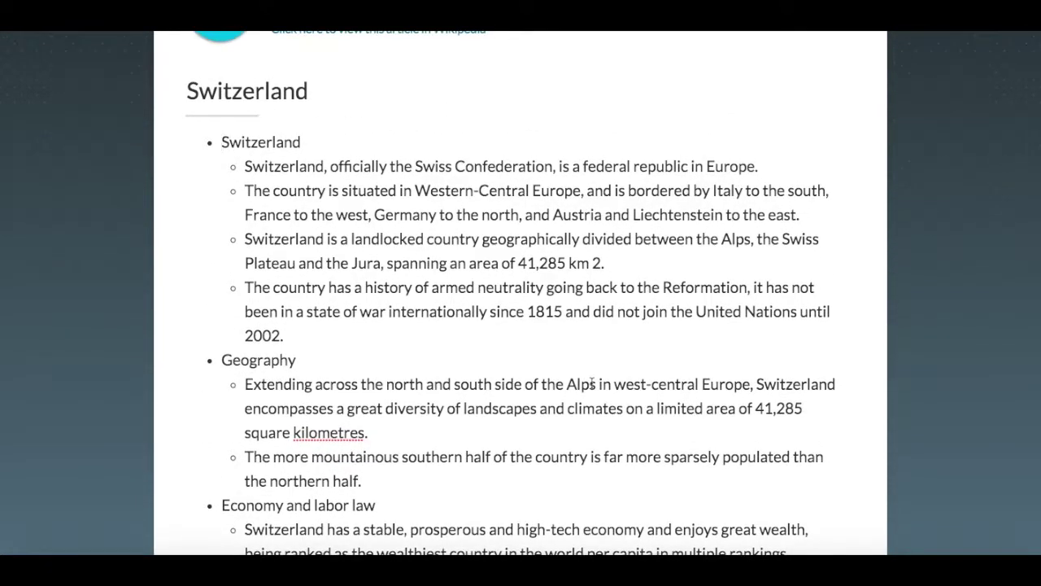
scroll(315, 284, "down", 2)
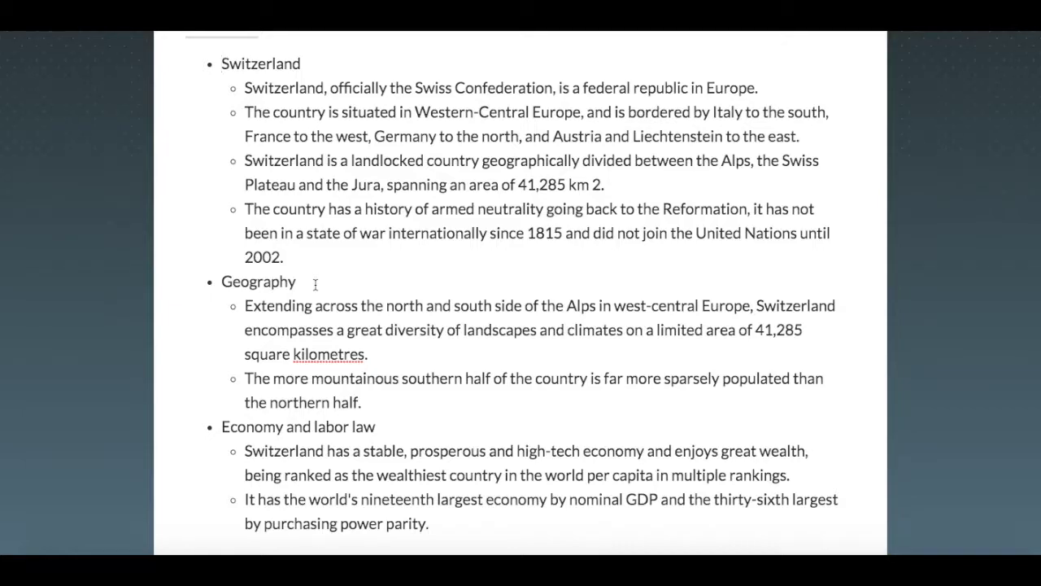
scroll(374, 298, "up", 5)
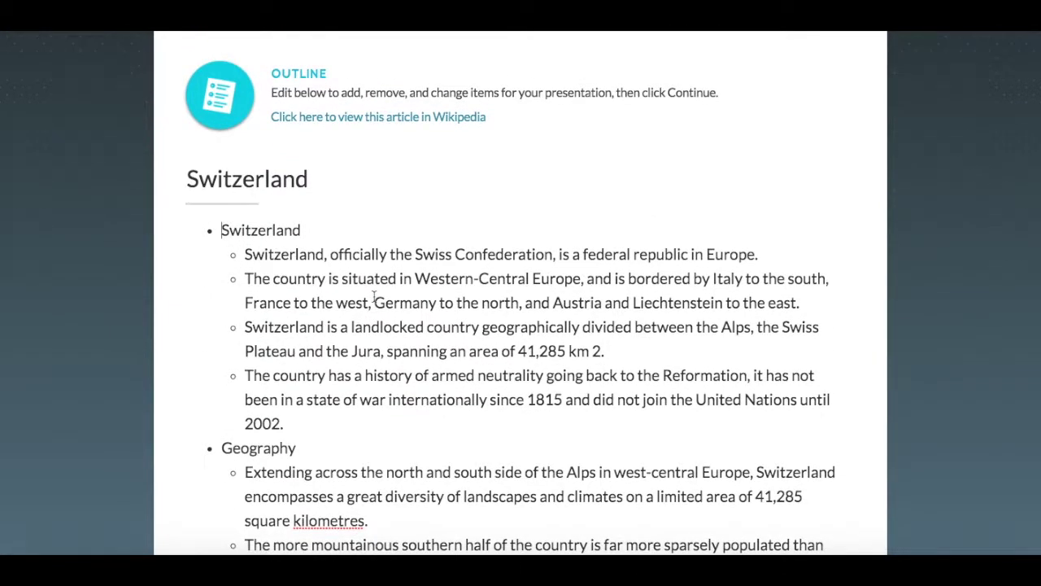
scroll(374, 298, "up", 2)
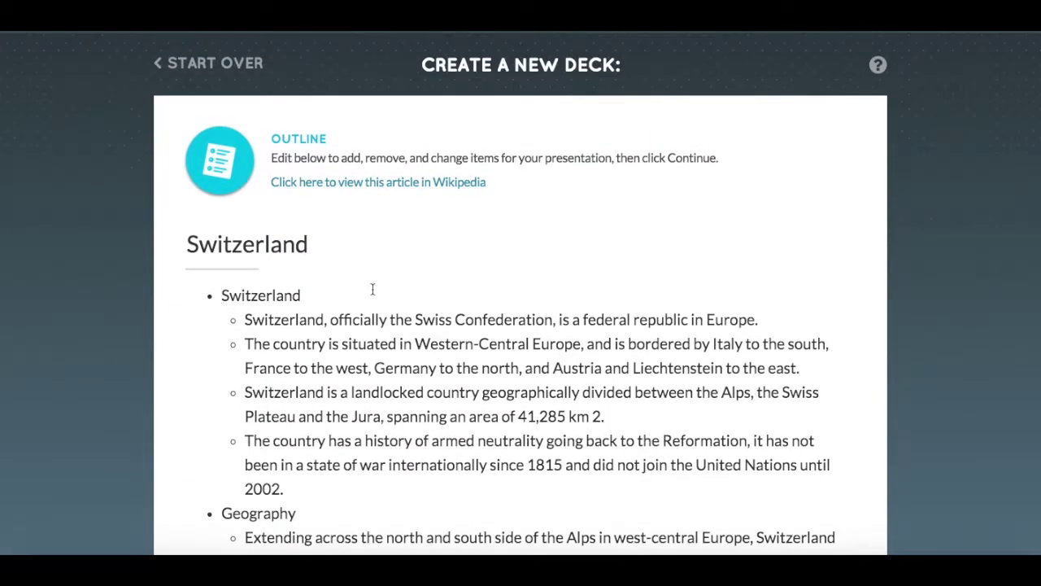
- Open the source Switzerland Wikipedia article and scroll through it
left_click(364, 187)
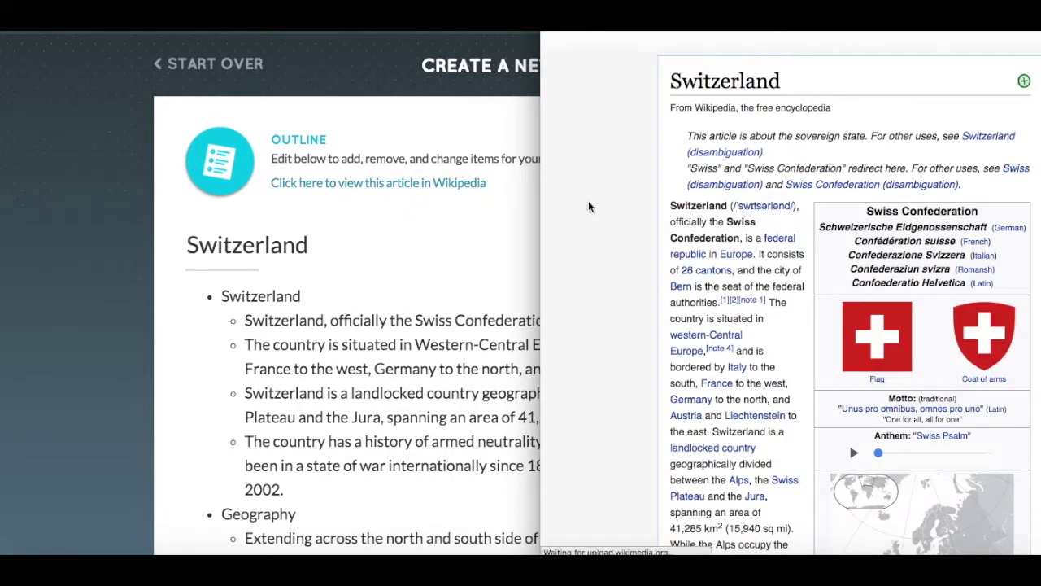
mouse_move(612, 33)
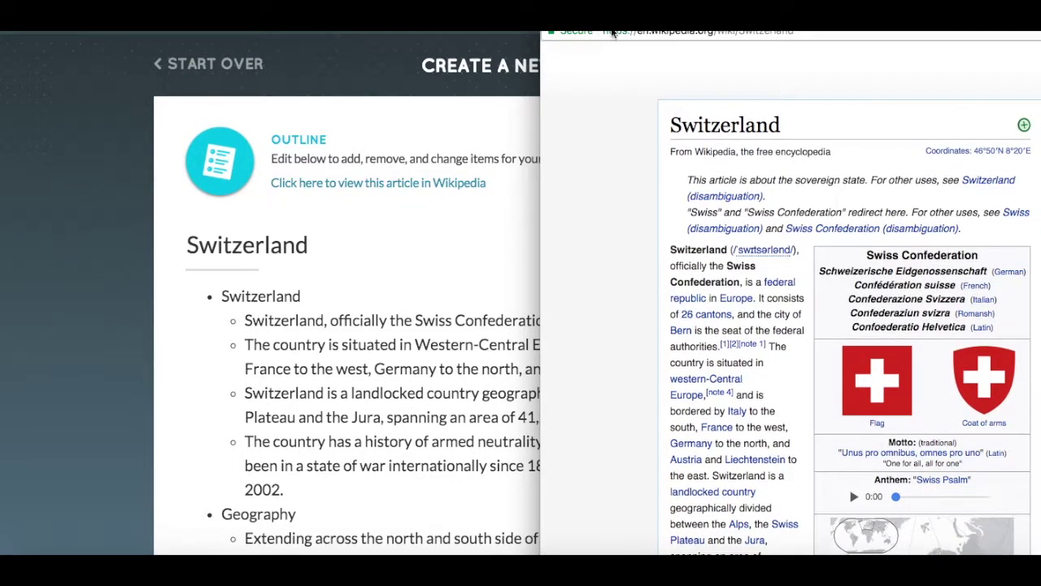
scroll(777, 299, "down", 2)
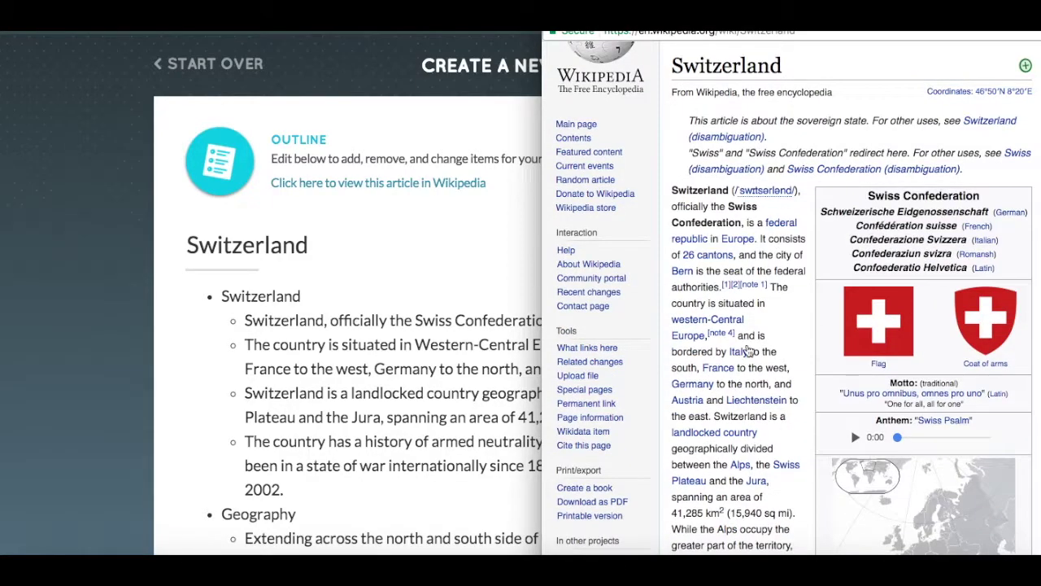
scroll(744, 360, "down", 10)
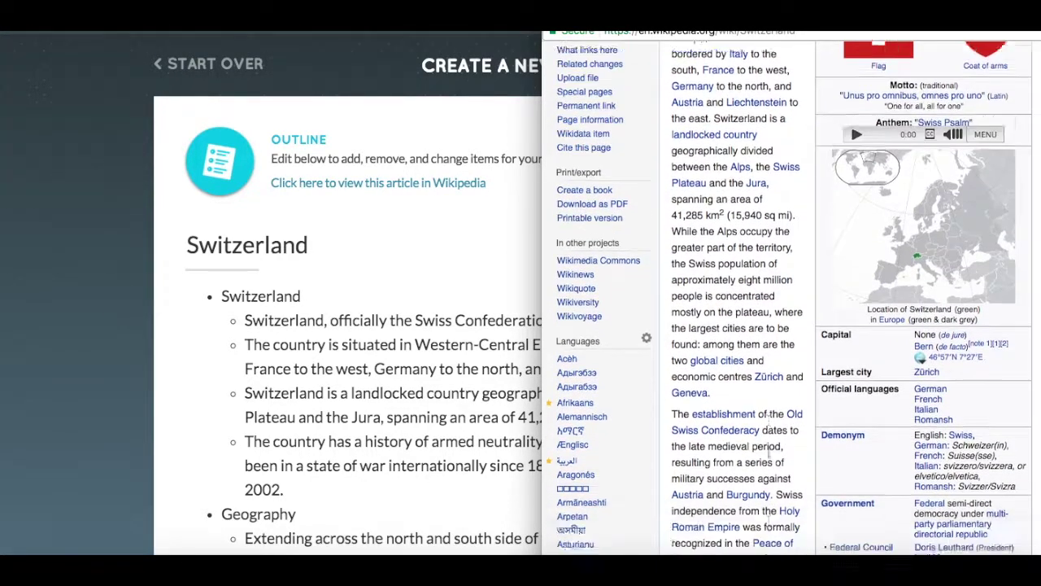
scroll(747, 436, "down", 15)
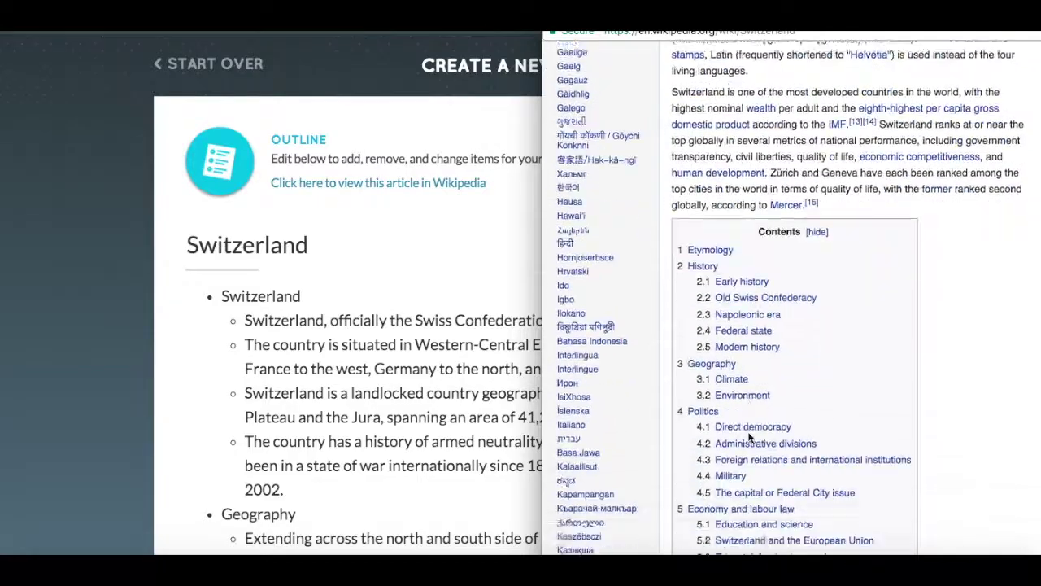
scroll(750, 438, "down", 15)
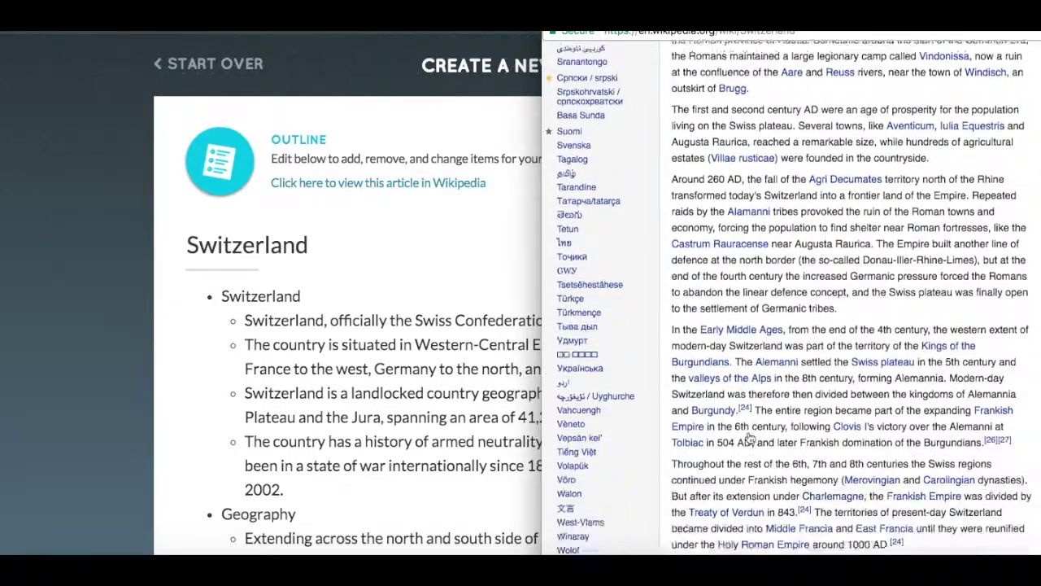
scroll(750, 438, "down", 10)
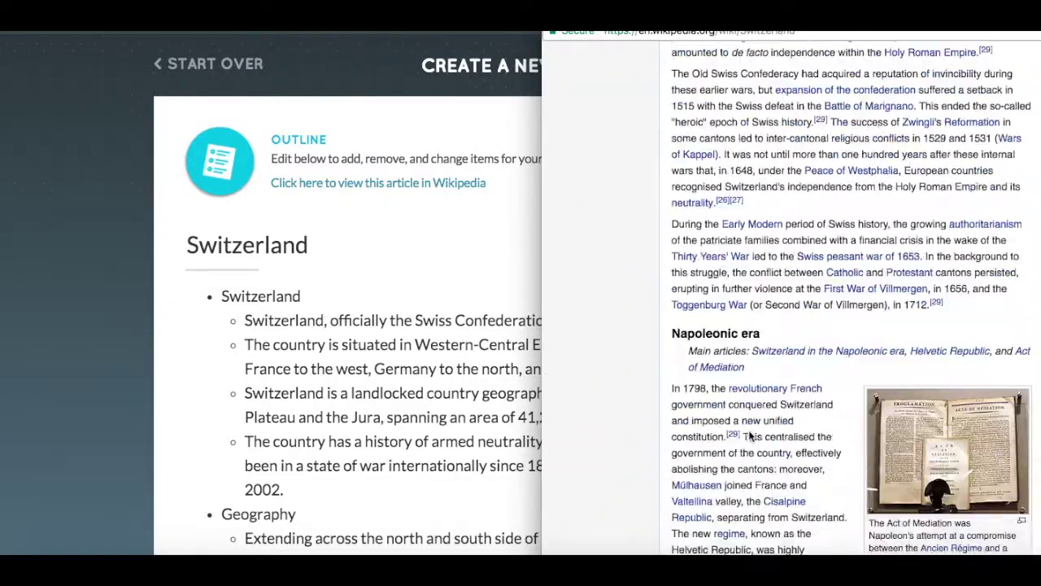
scroll(750, 436, "down", 7)
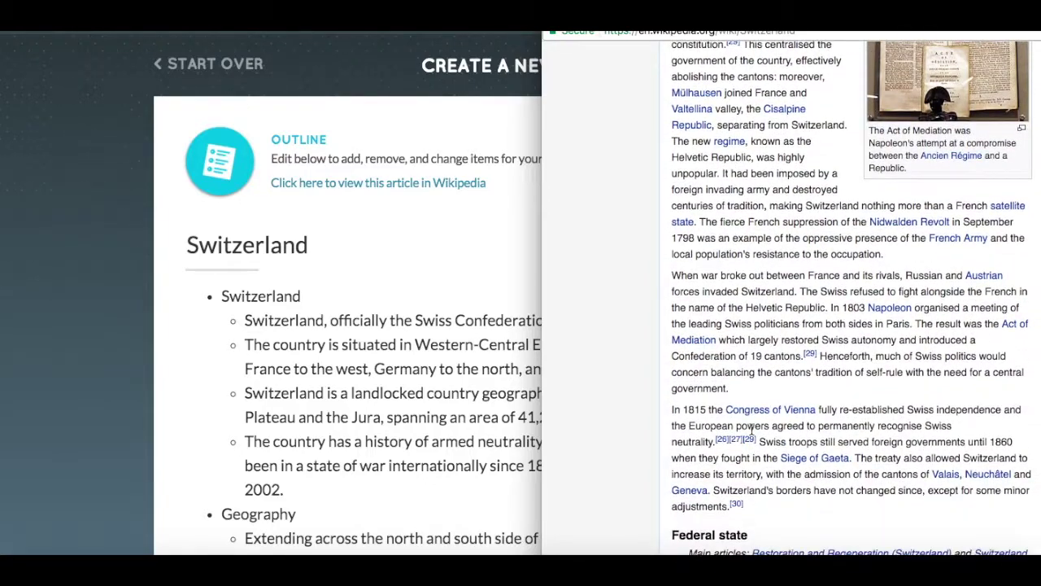
scroll(753, 425, "down", 10)
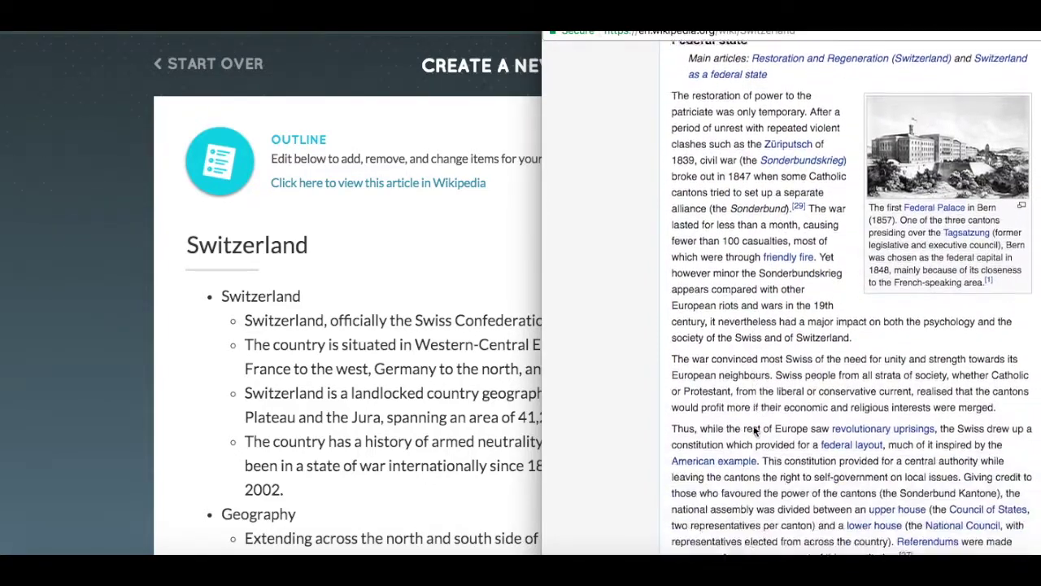
scroll(754, 435, "down", 3)
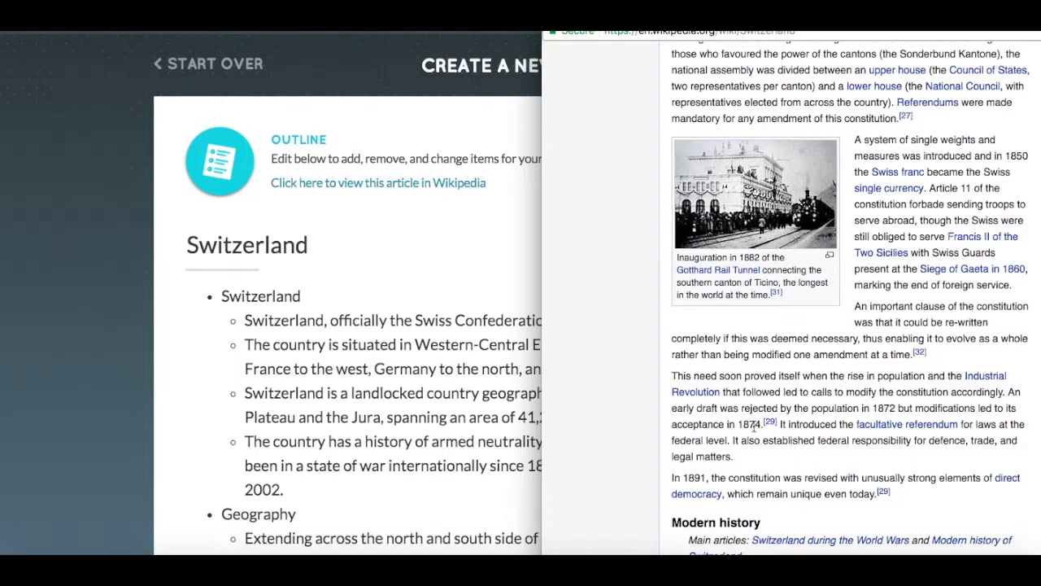
scroll(755, 428, "down", 7)
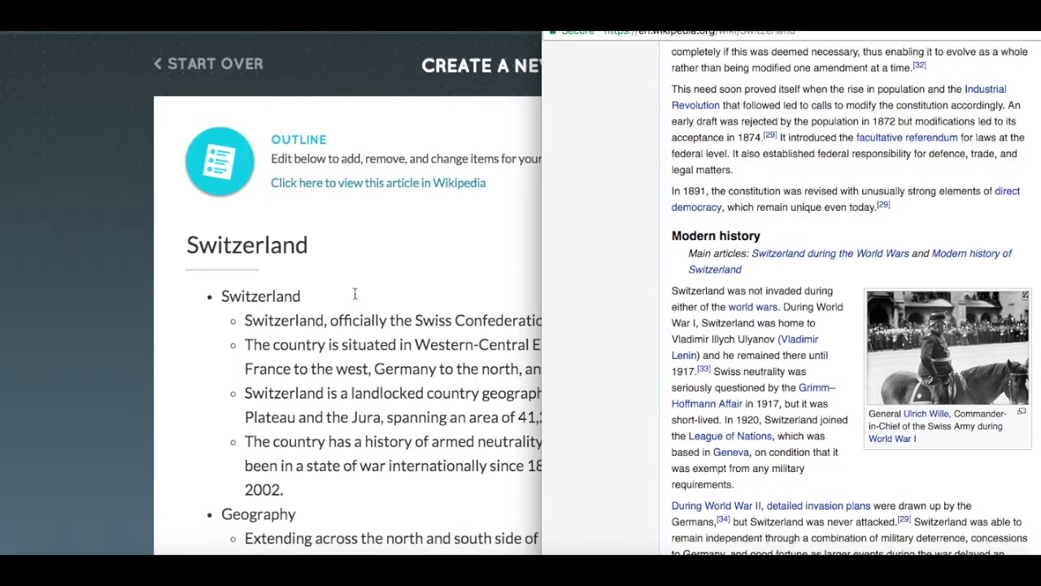
- Close the article and accept the 11-item outline to move on to backgrounds
left_click(440, 269)
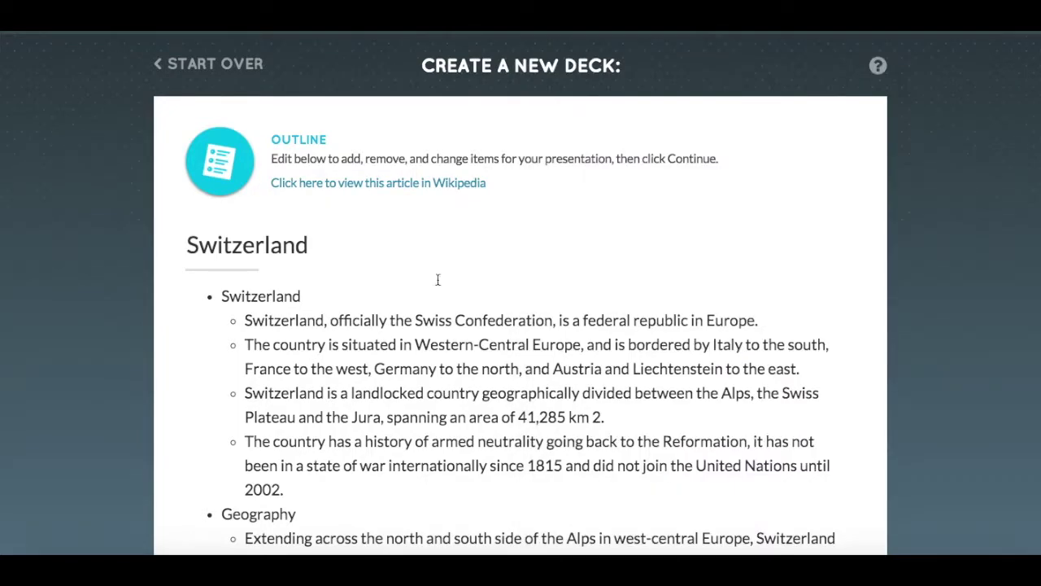
scroll(483, 338, "down", 6)
scroll(483, 337, "down", 2)
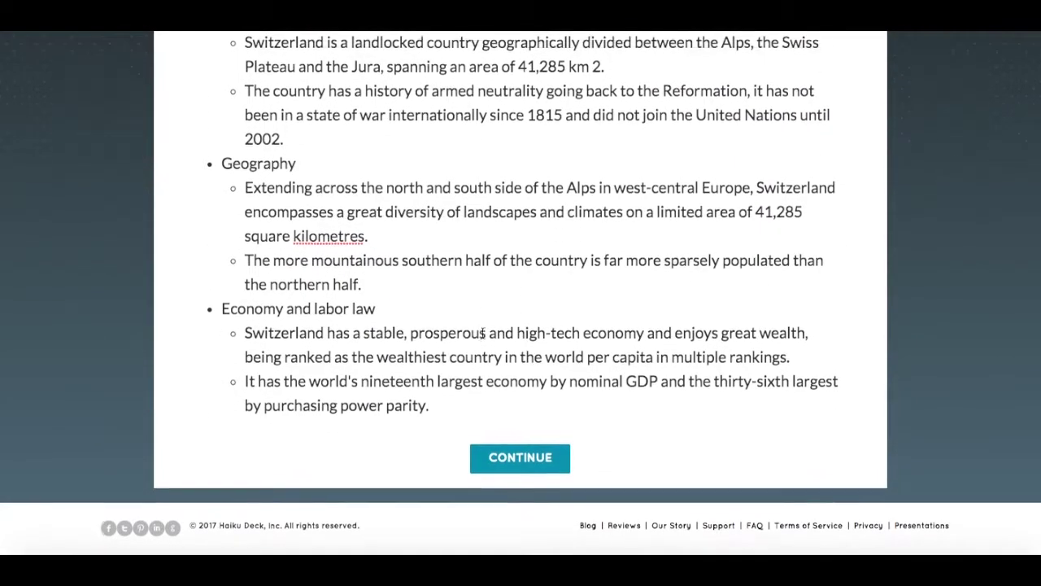
left_click(525, 460)
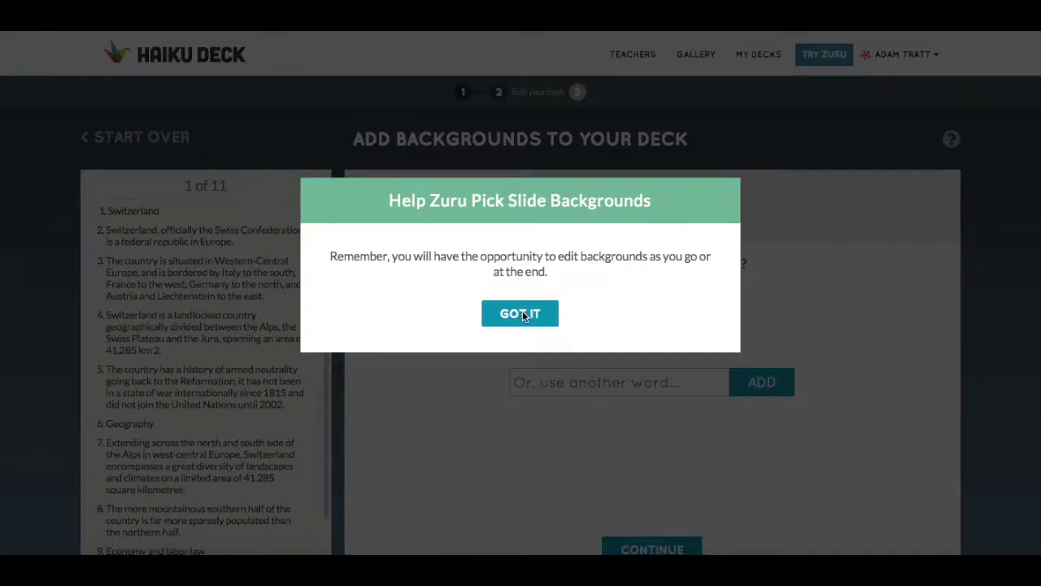
- Give the title slide a castle-and-mountains switzerland photo background
left_click(523, 317)
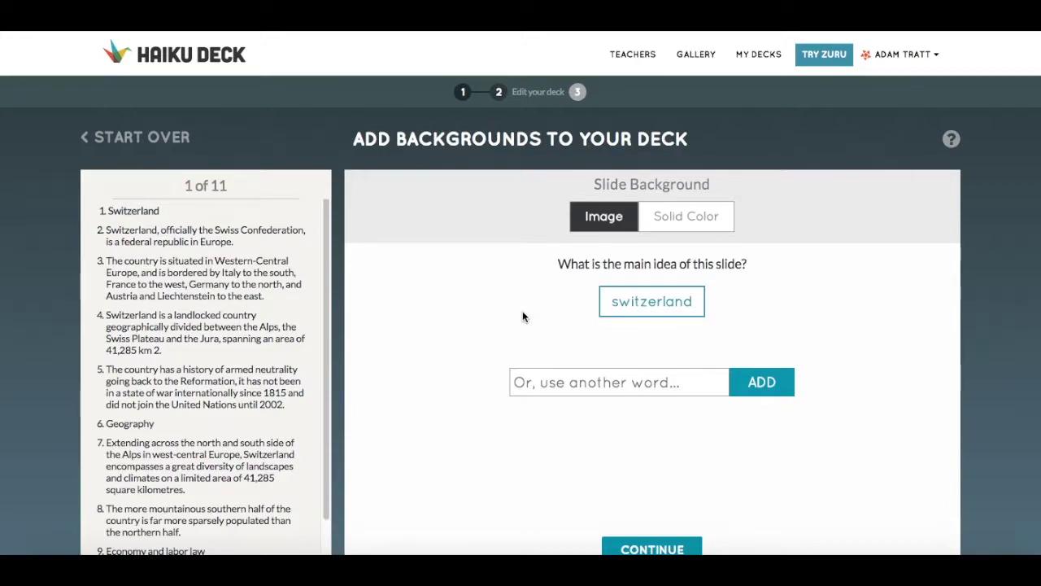
left_click(687, 303)
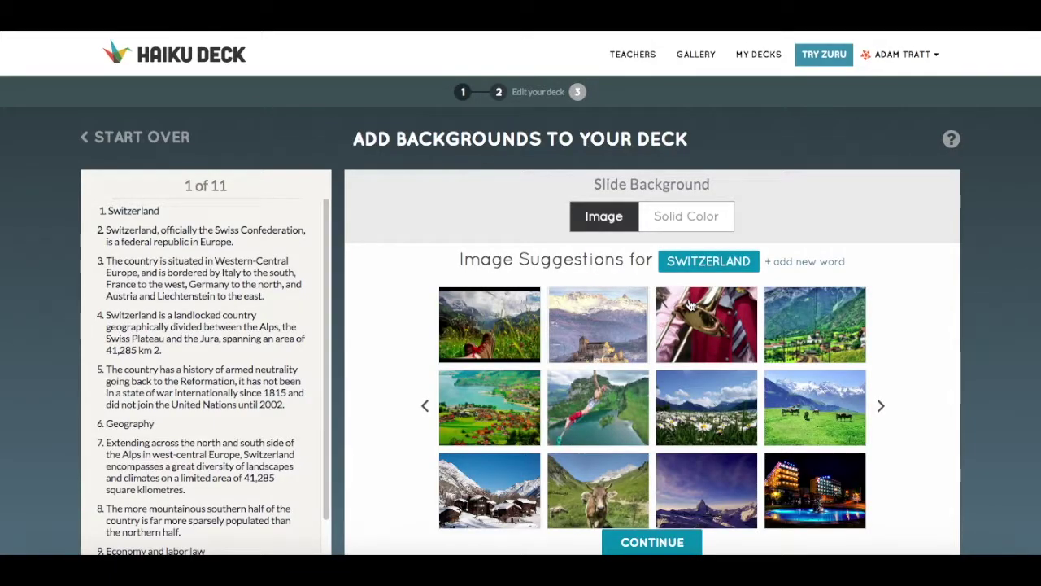
left_click(596, 326)
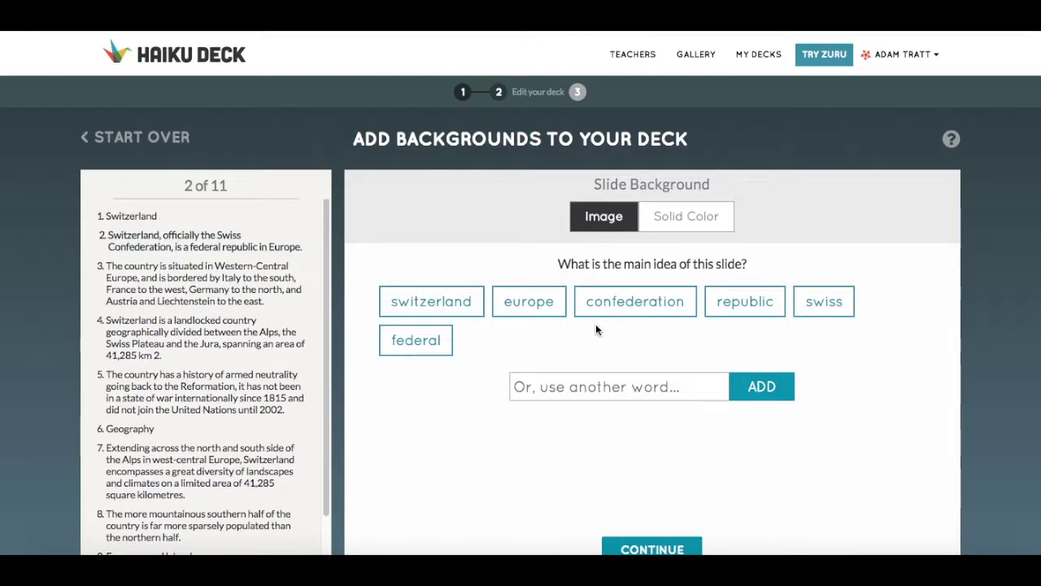
- Browse switzerland photo suggestions and Solid Color backgrounds for slide 2
left_click(442, 302)
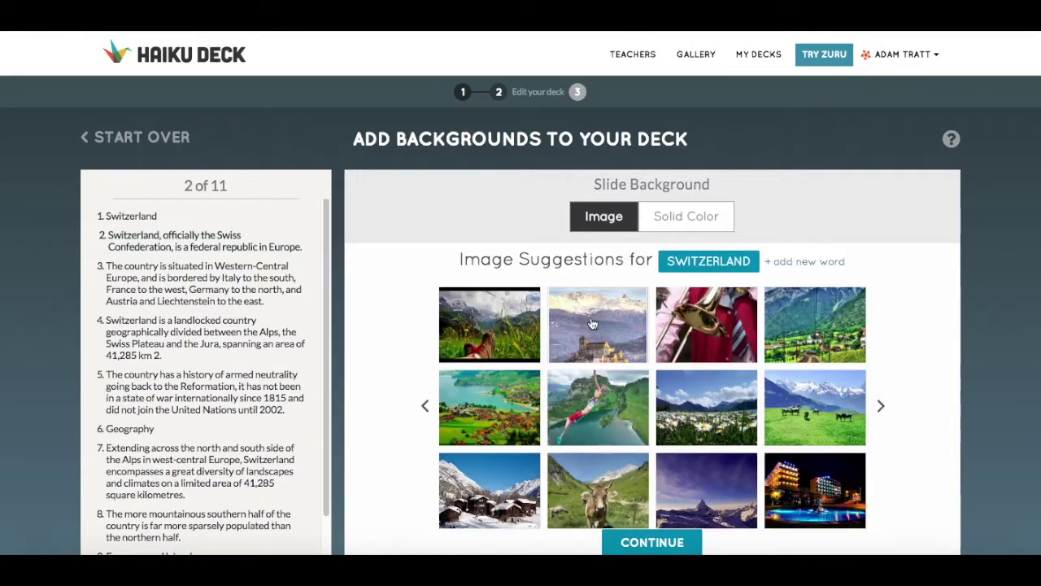
scroll(764, 396, "down", 1)
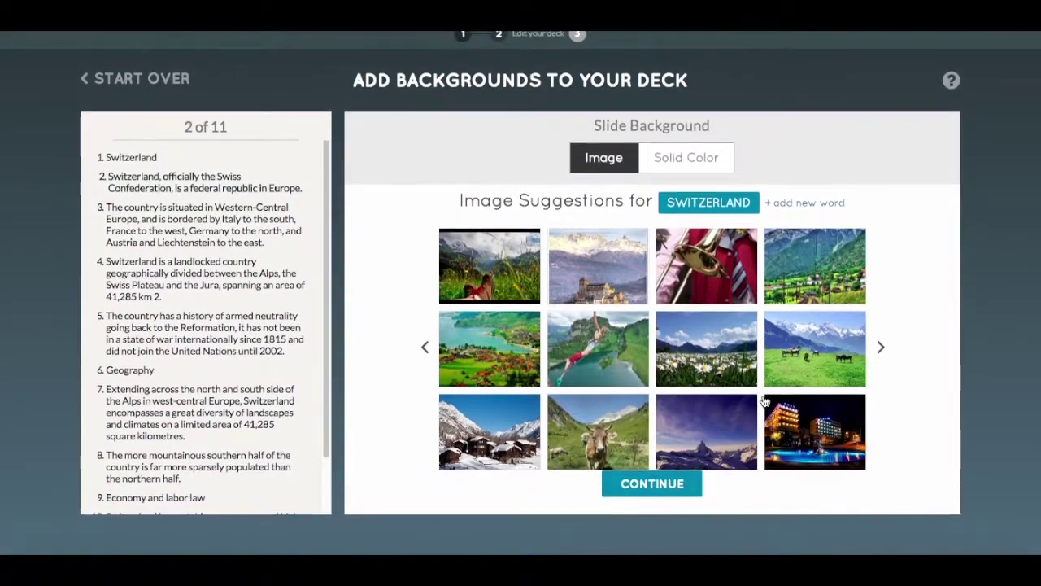
left_click(880, 339)
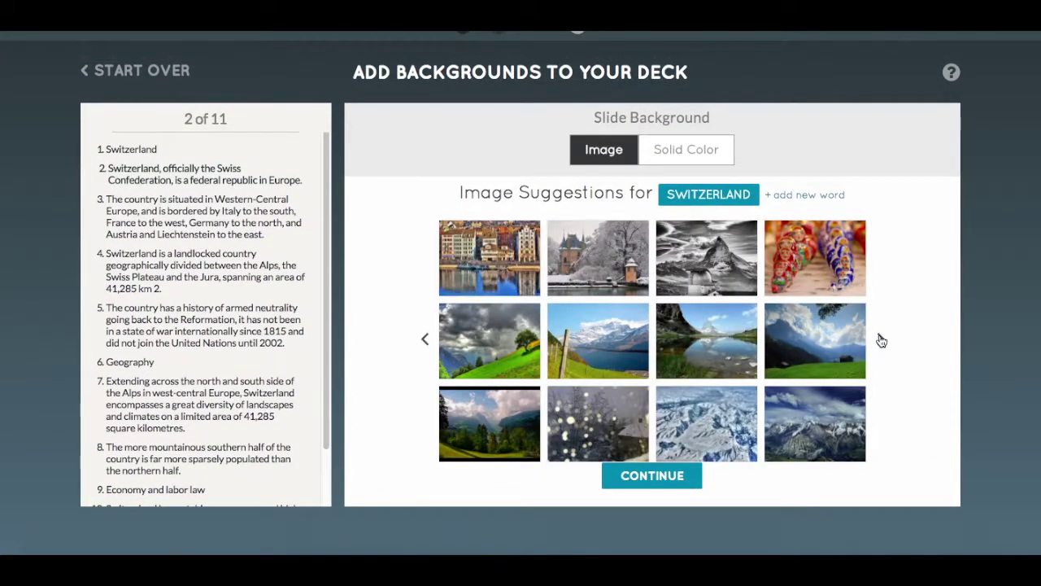
left_click(881, 340)
left_click(881, 340)
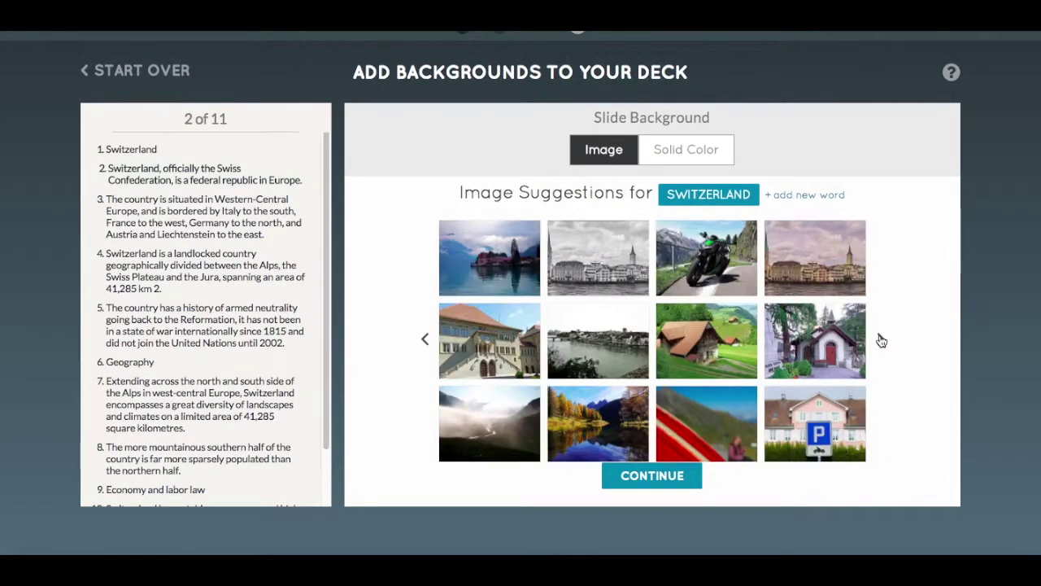
left_click(881, 340)
left_click(814, 196)
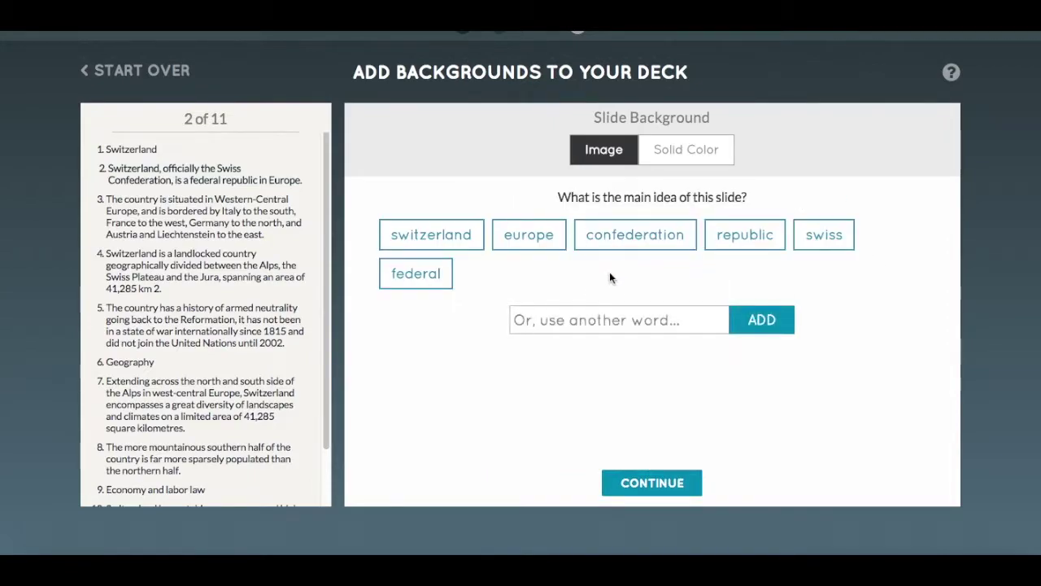
left_click(704, 320)
left_click(683, 152)
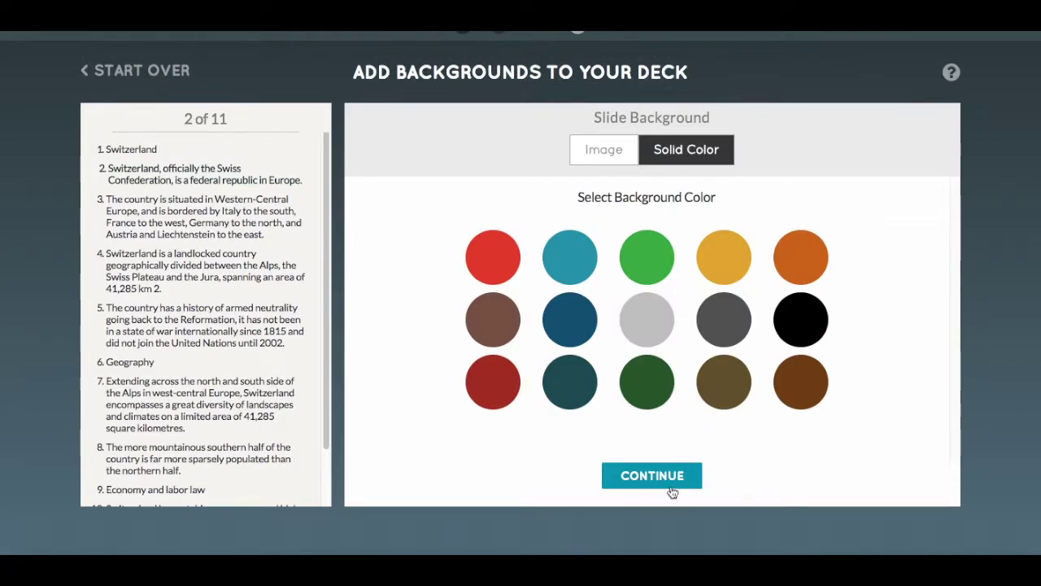
scroll(248, 389, "down", 5)
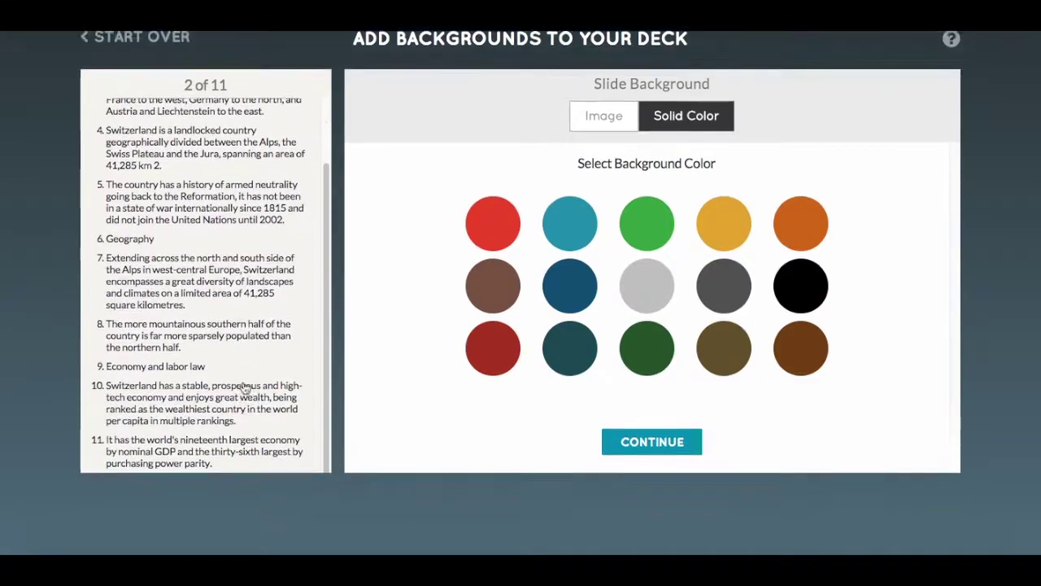
- Advance through the remaining slides up to slide 11 to convert the outline
left_click(684, 388)
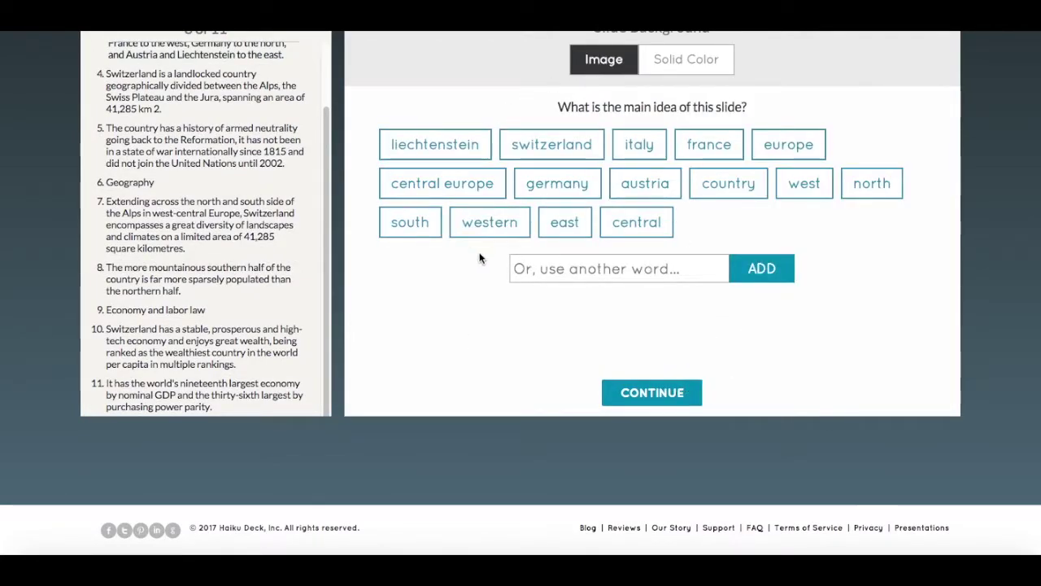
scroll(657, 298, "up", 2)
left_click(669, 488)
left_click(669, 488)
left_click(669, 488)
left_click(669, 488)
left_click(669, 488)
left_click(669, 488)
left_click(669, 488)
left_click(669, 489)
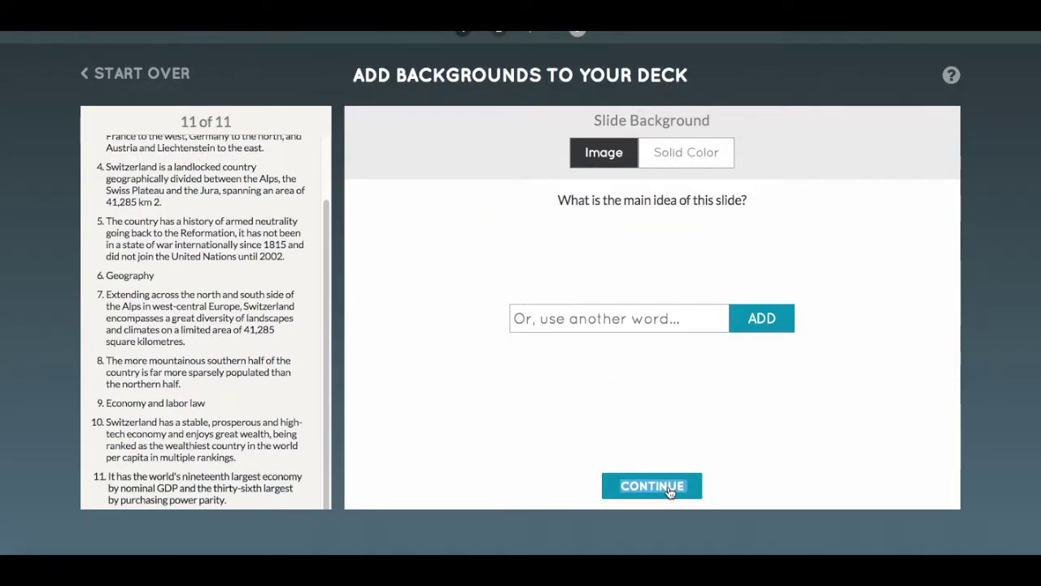
left_click(669, 488)
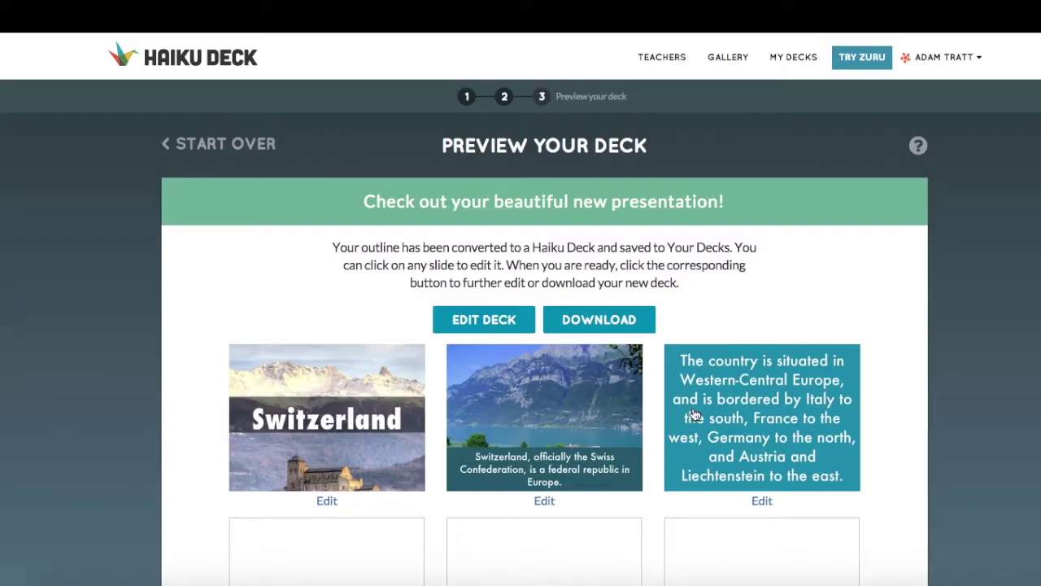
- Look over the previewed Switzerland slides, then open the deck in the editor
scroll(567, 402, "down", 2)
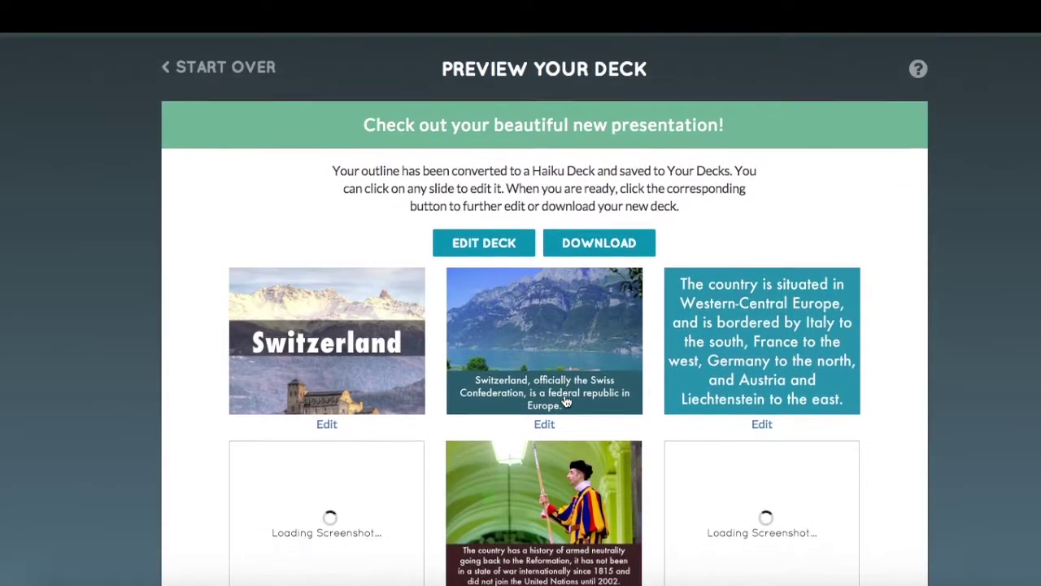
scroll(567, 402, "down", 5)
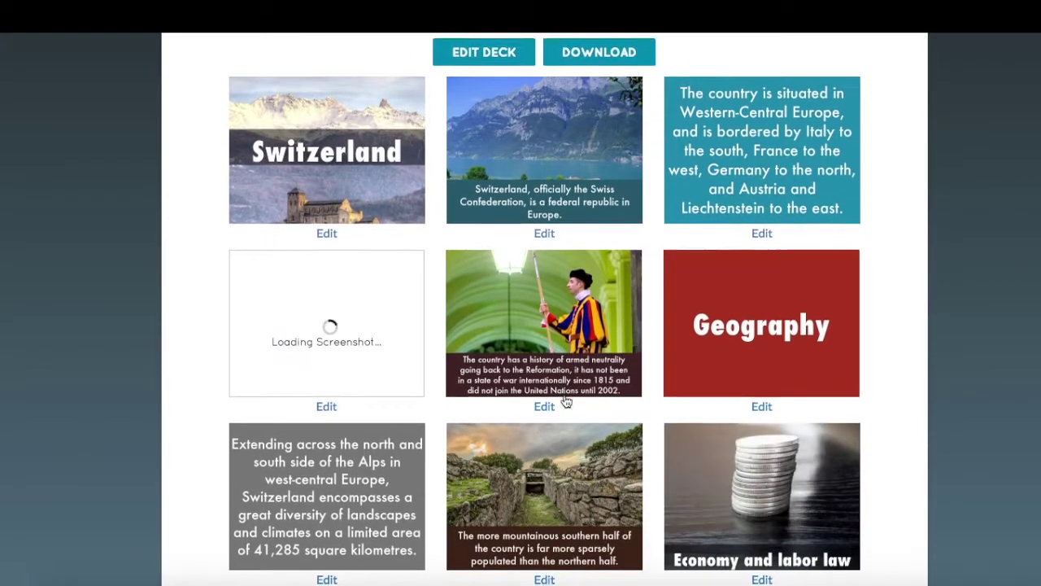
scroll(567, 402, "down", 5)
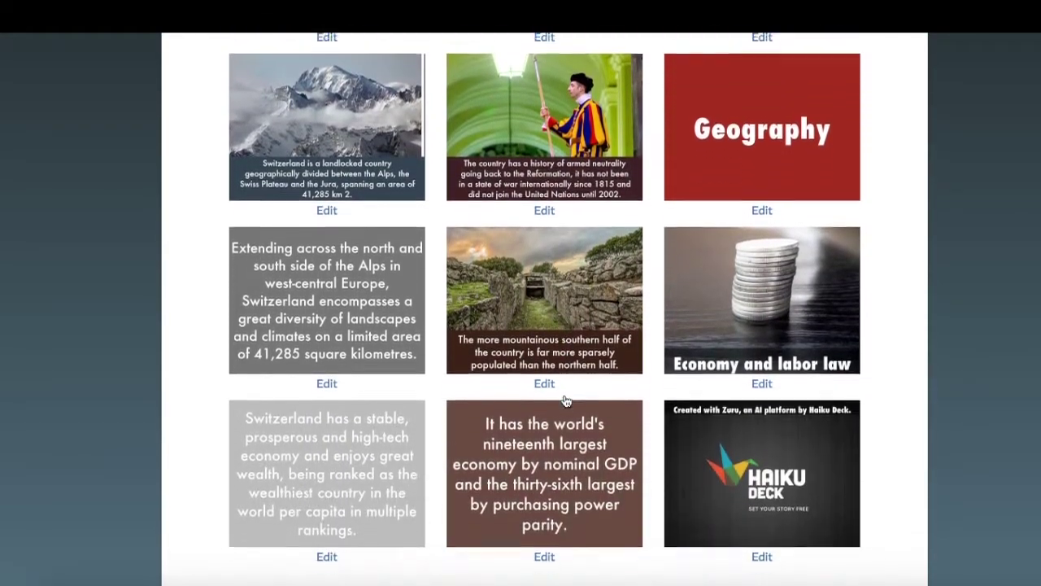
scroll(567, 402, "up", 7)
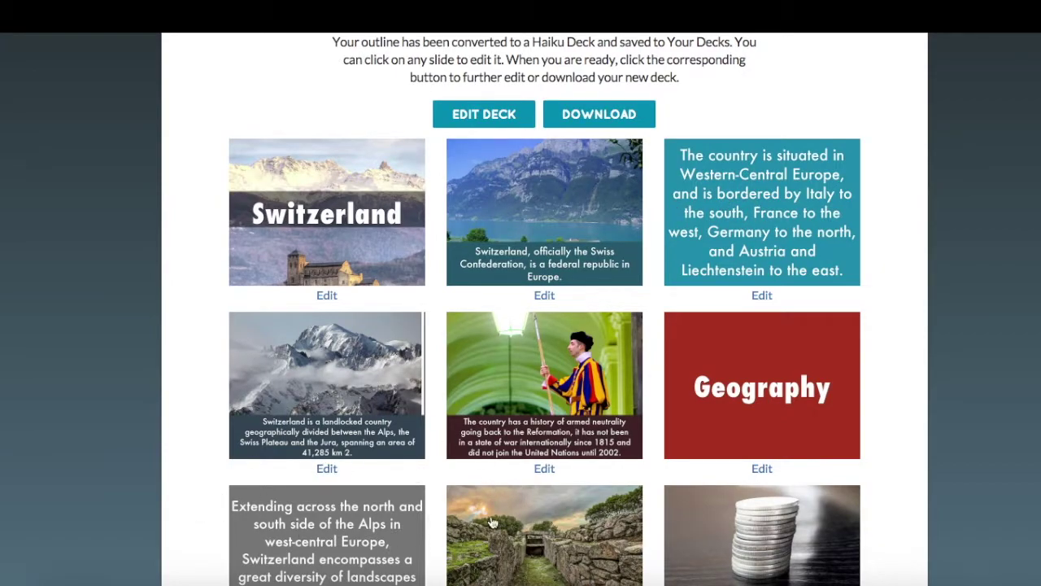
scroll(702, 375, "up", 5)
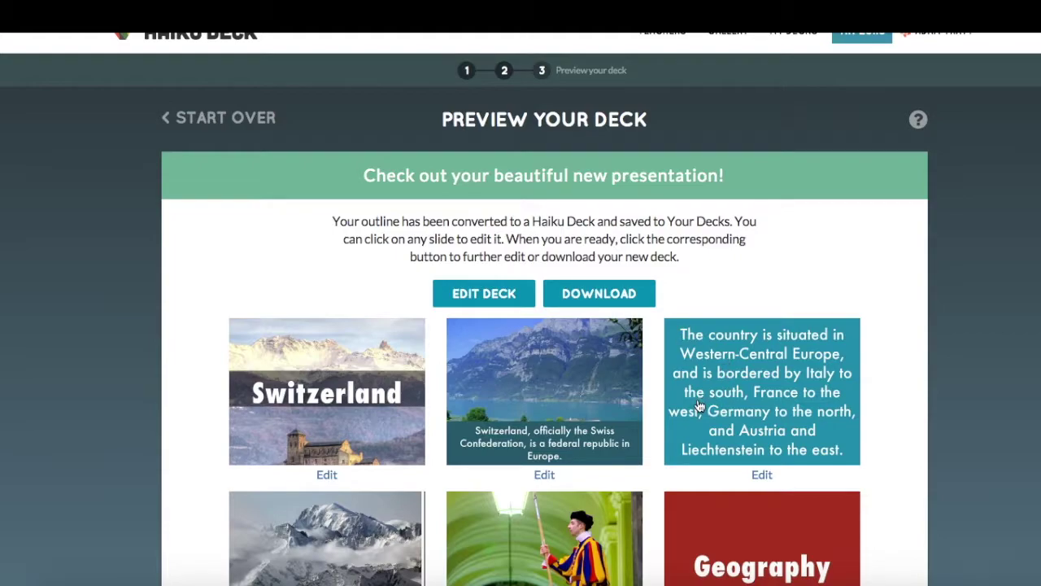
scroll(697, 405, "up", 1)
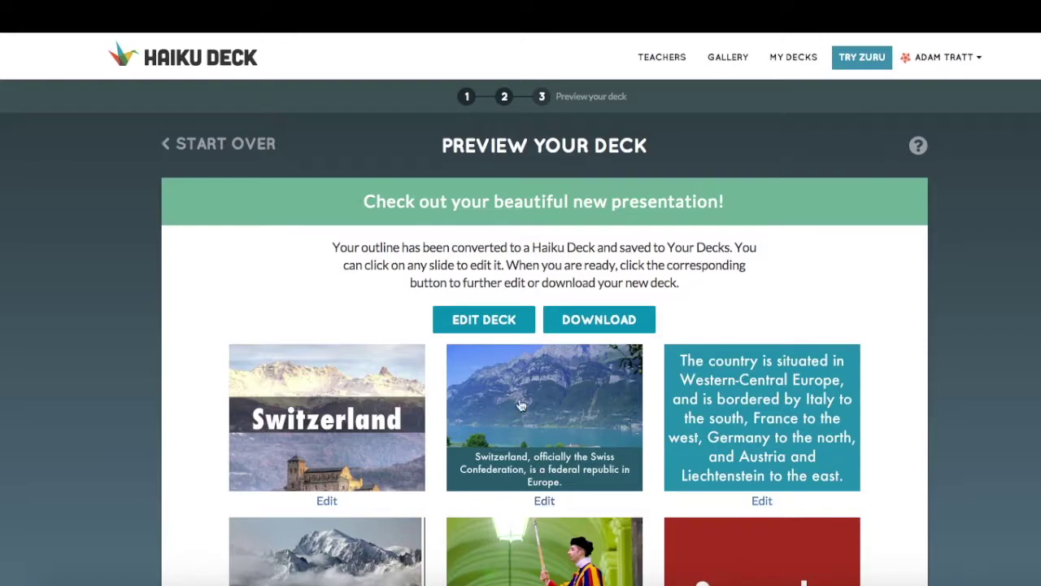
left_click(482, 320)
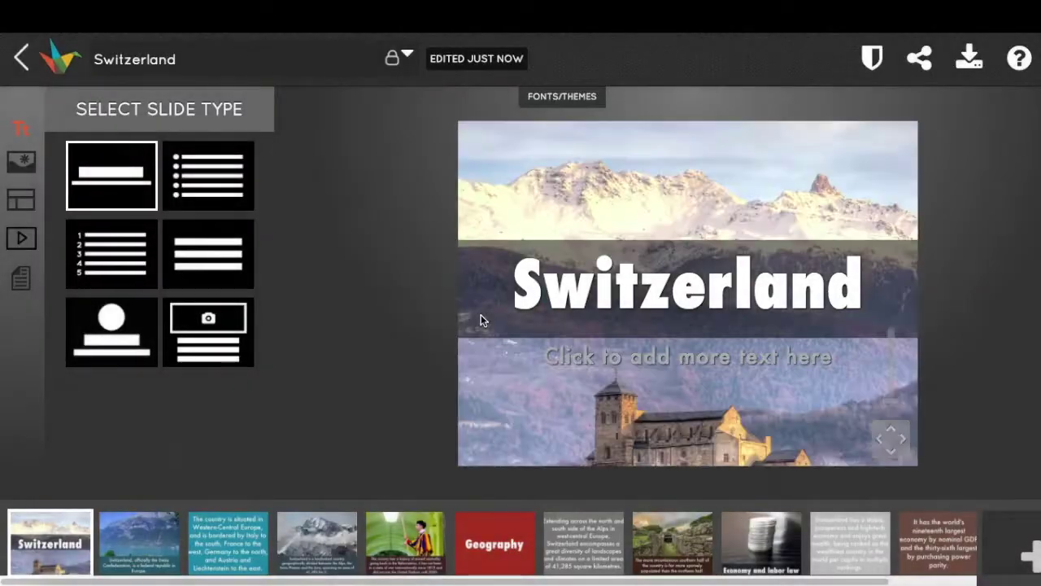
- Dismiss the tour and set slide 2's layout to caption above the photo
left_click(735, 201)
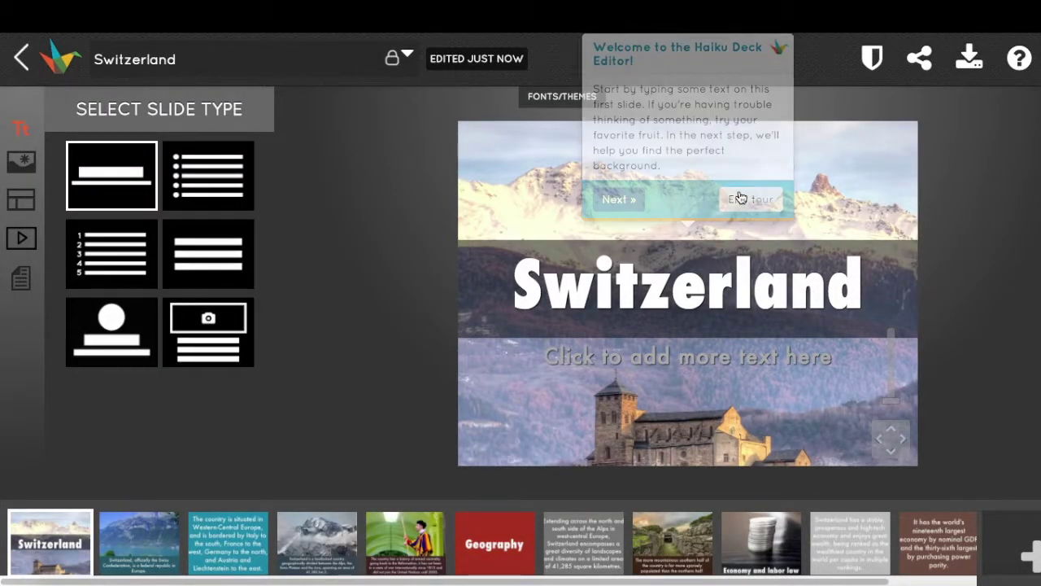
left_click(128, 543)
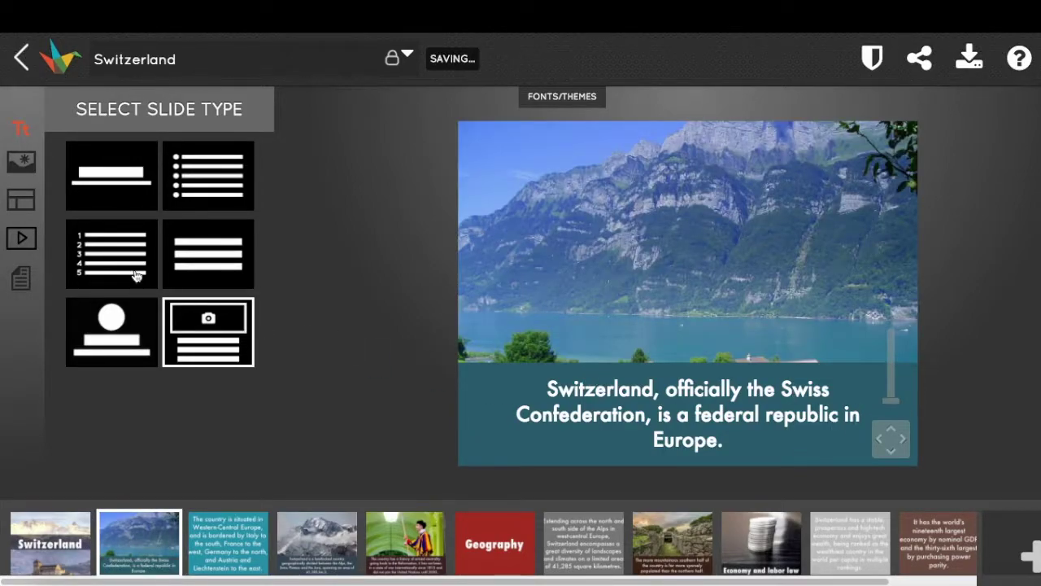
left_click(21, 199)
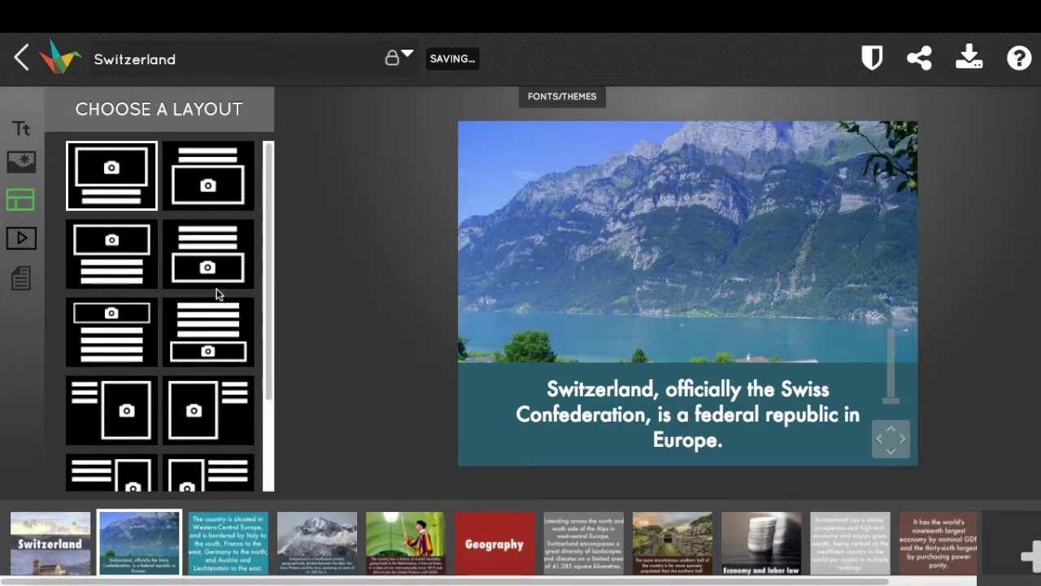
left_click(210, 250)
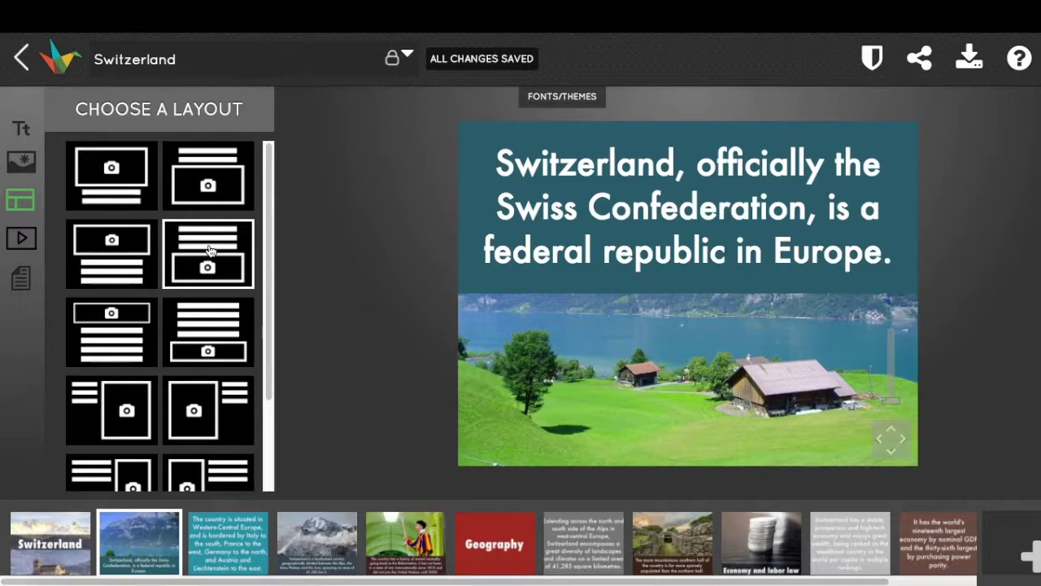
left_click(232, 415)
left_click(227, 323)
left_click(221, 259)
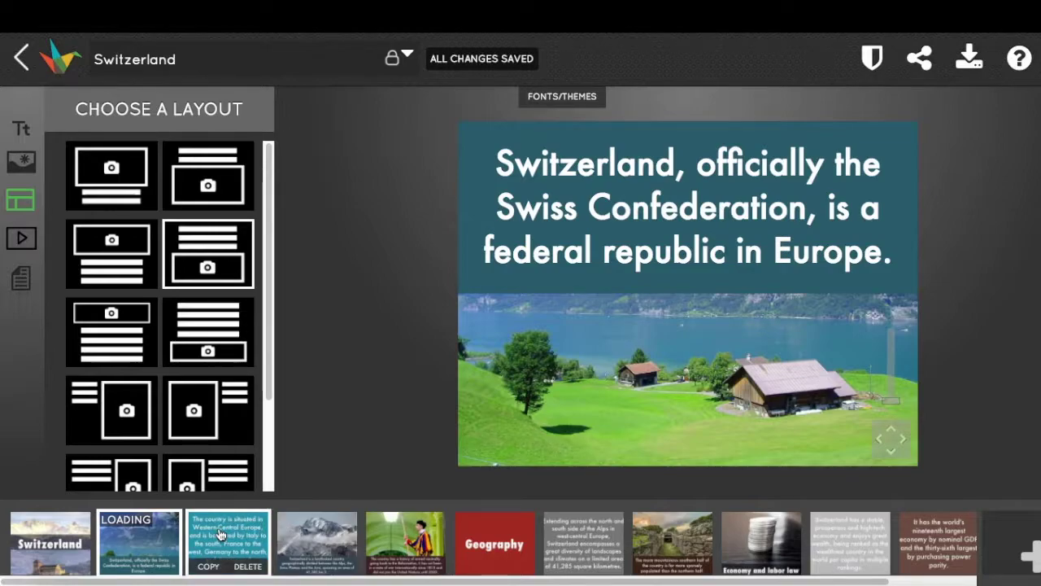
- Apply the Volterra theme after trying Foundry and Iditarod, then select the Geography slide
left_click(525, 98)
left_click(384, 140)
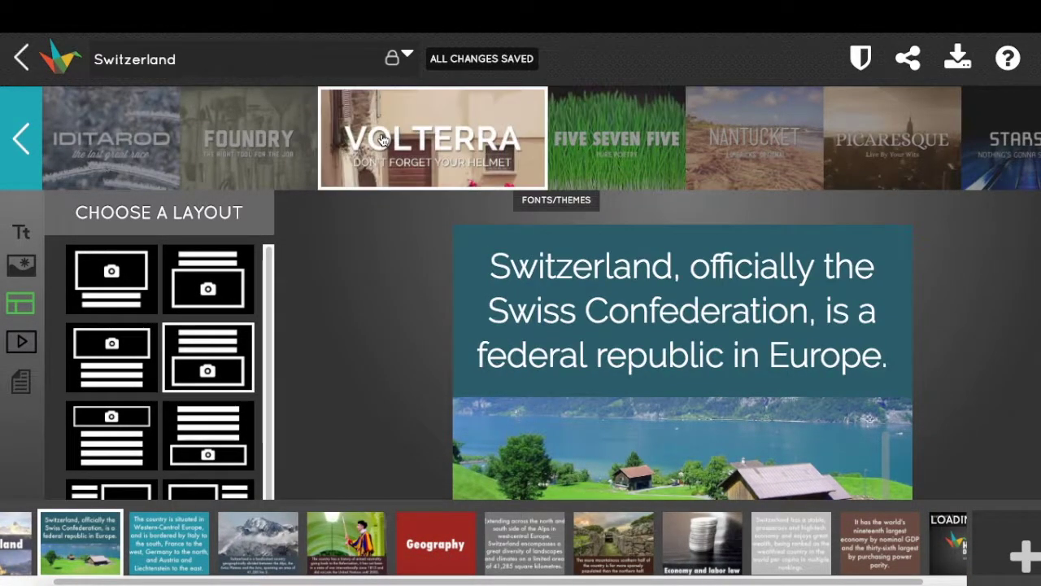
left_click(259, 144)
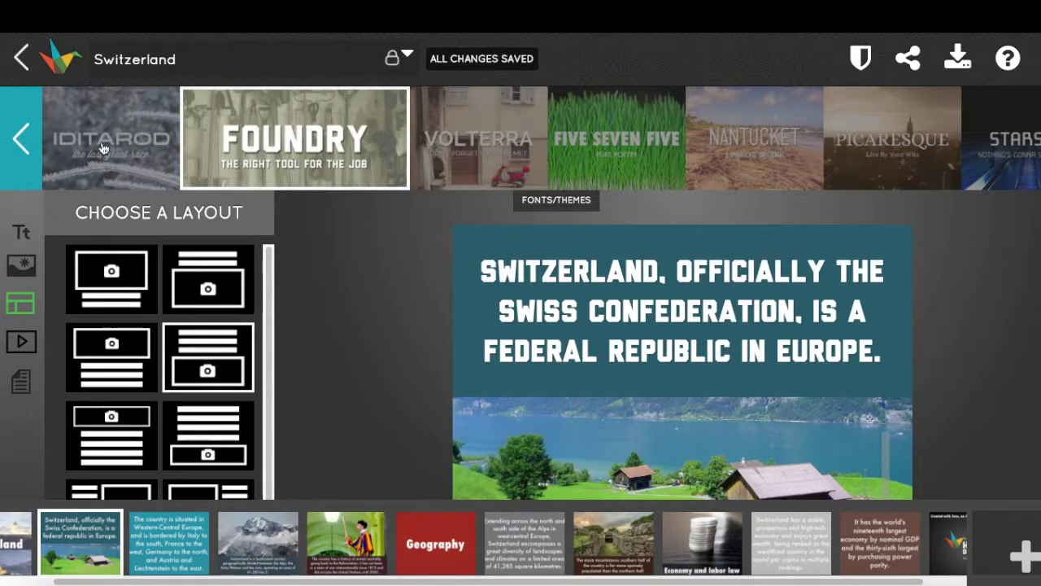
left_click(102, 147)
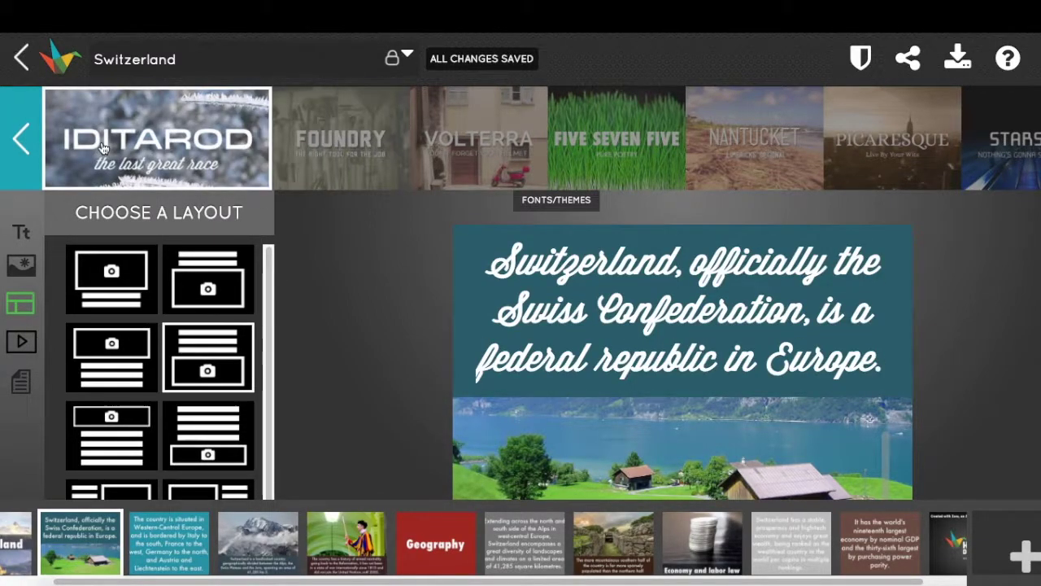
left_click(480, 136)
left_click(544, 197)
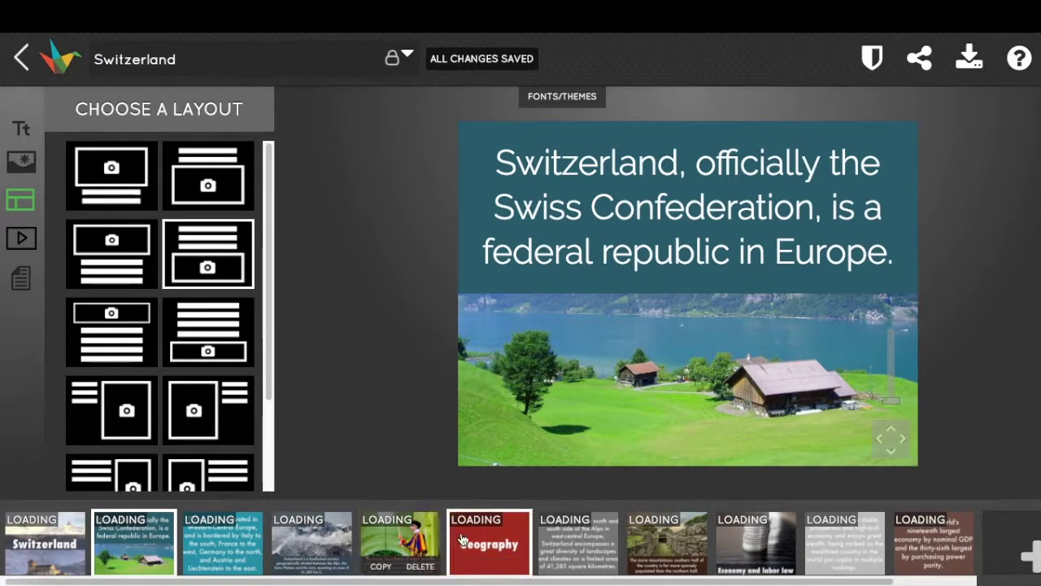
left_click(480, 541)
- Add the first 'swiss geography' YouTube result to Geography and use the title-on-top layout
left_click(31, 237)
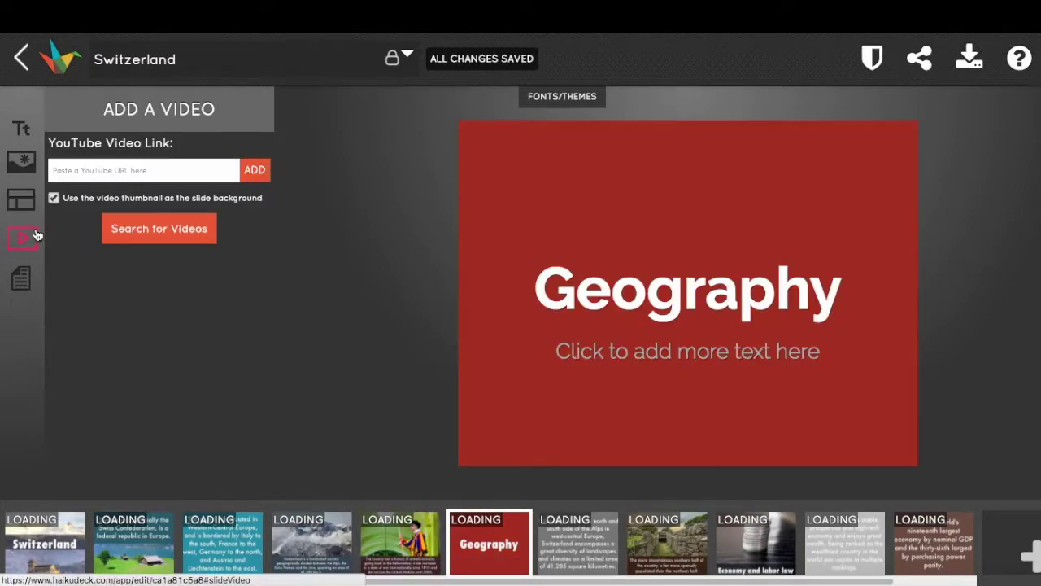
left_click(143, 231)
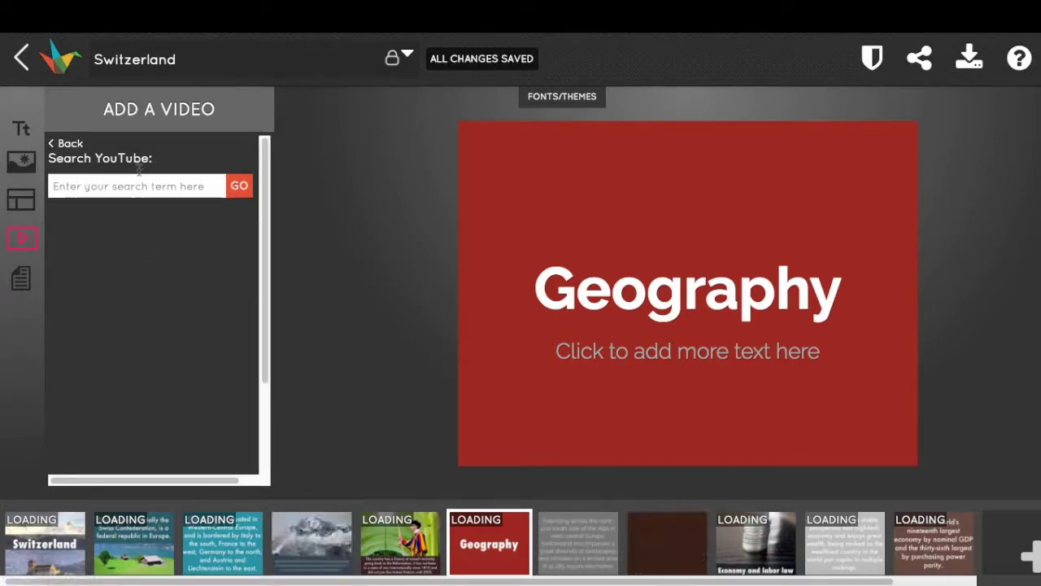
left_click(137, 186)
type("swiss")
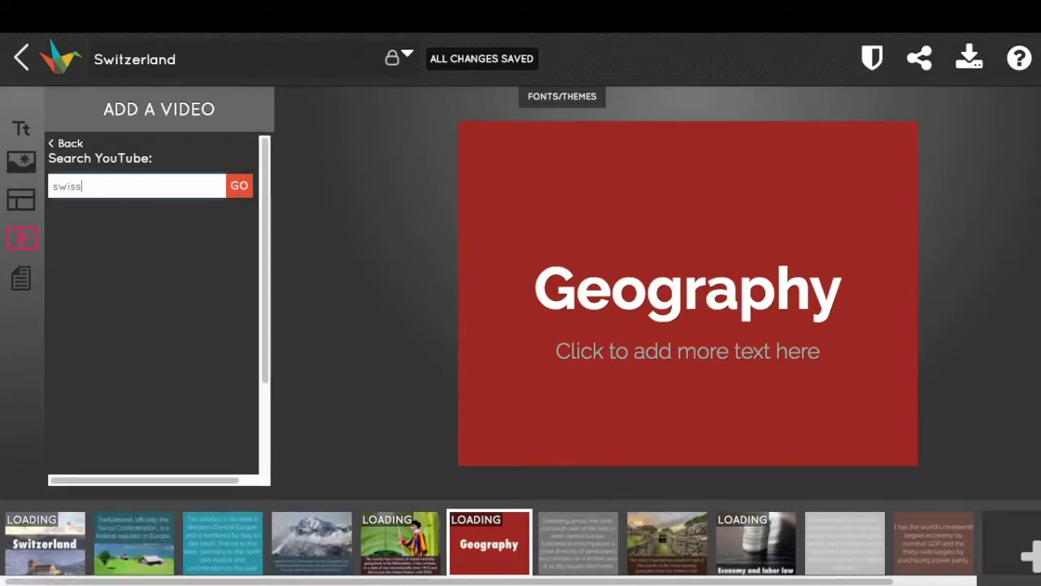
type(" geography")
left_click(243, 189)
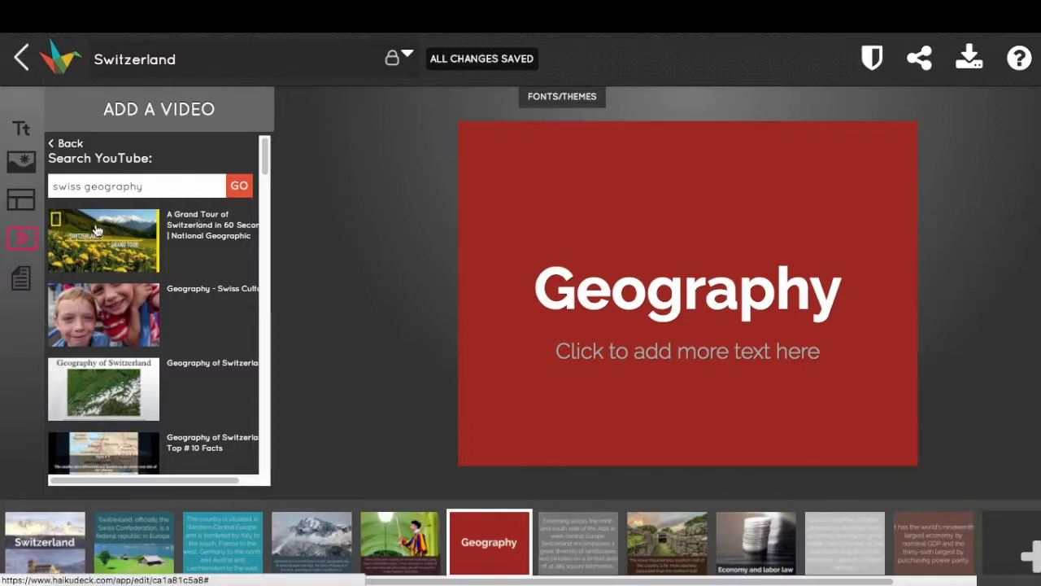
left_click(95, 230)
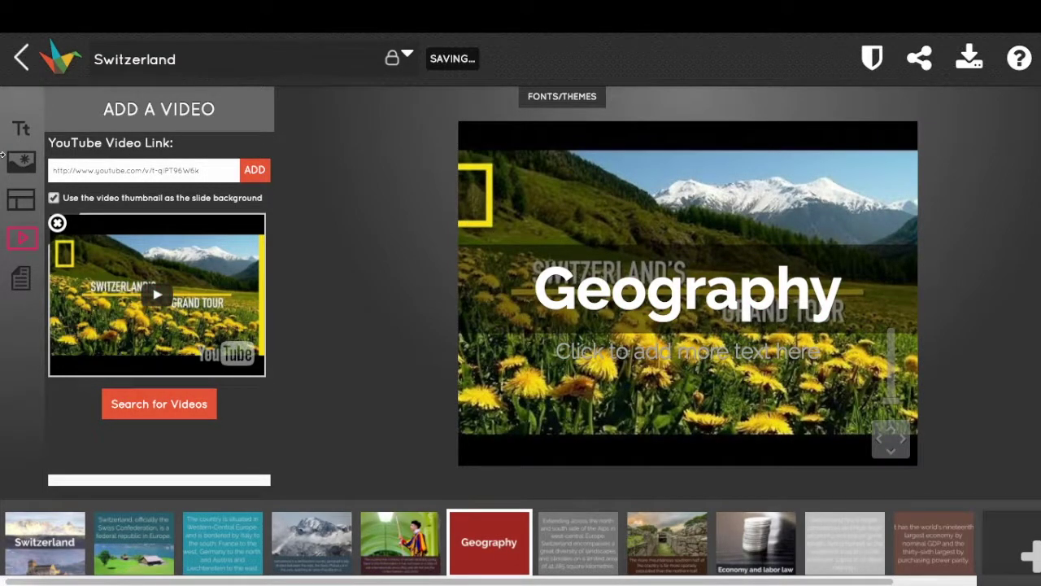
left_click(22, 196)
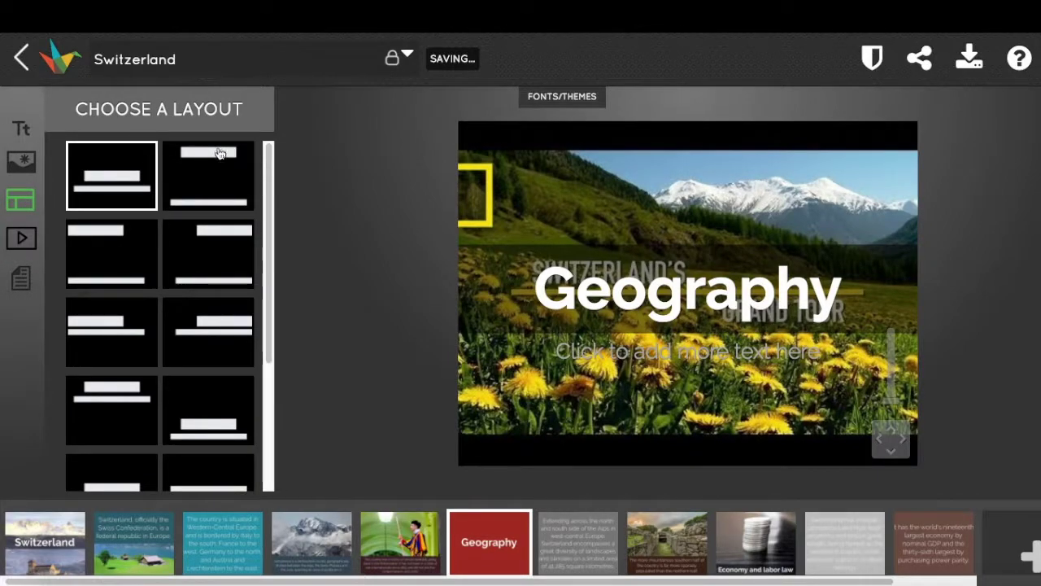
left_click(228, 152)
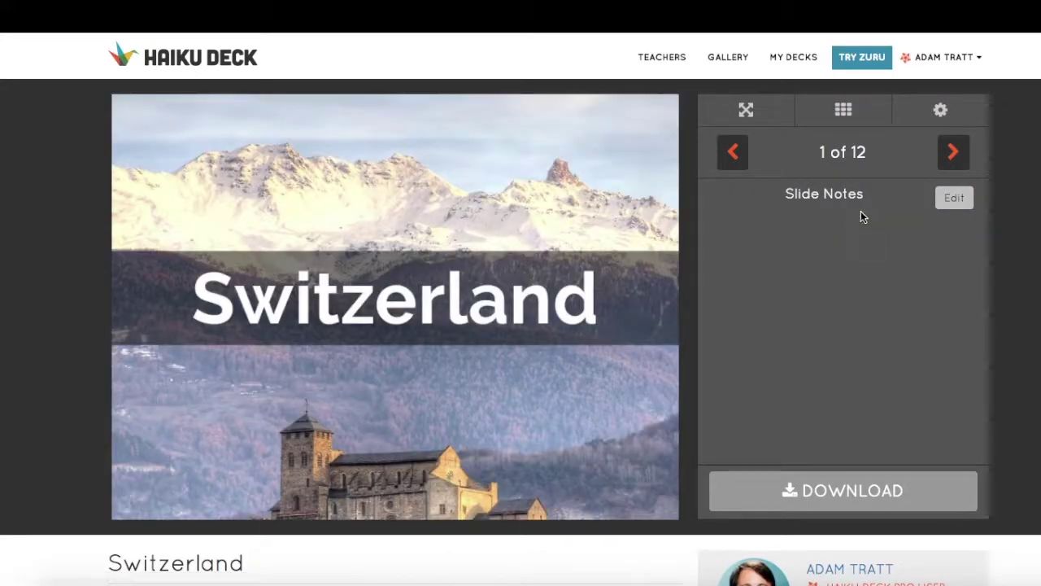
- Page forward in the viewer from slide 1 to slide 6 of 12, Geography
left_click(951, 152)
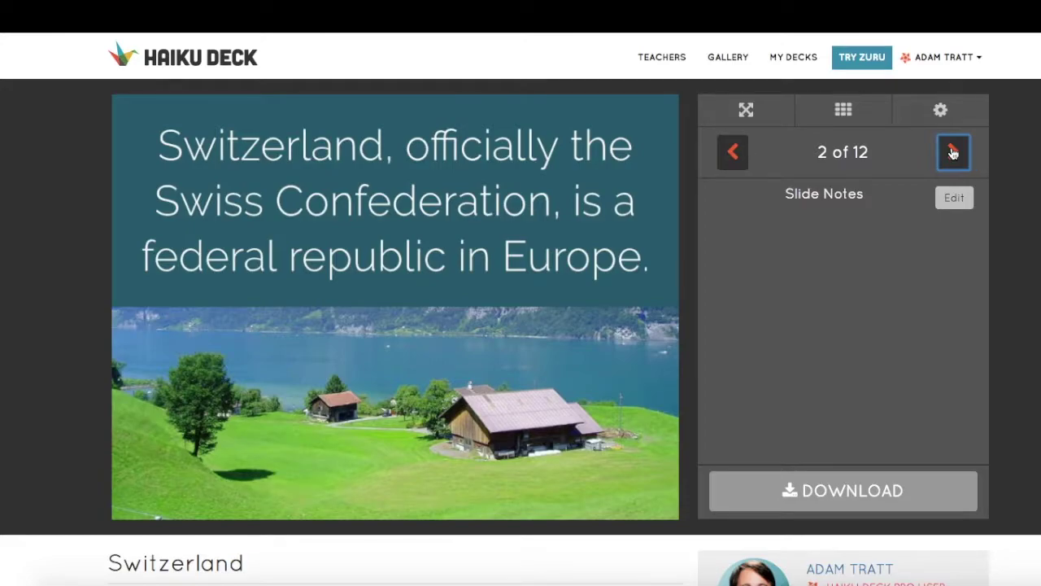
left_click(954, 152)
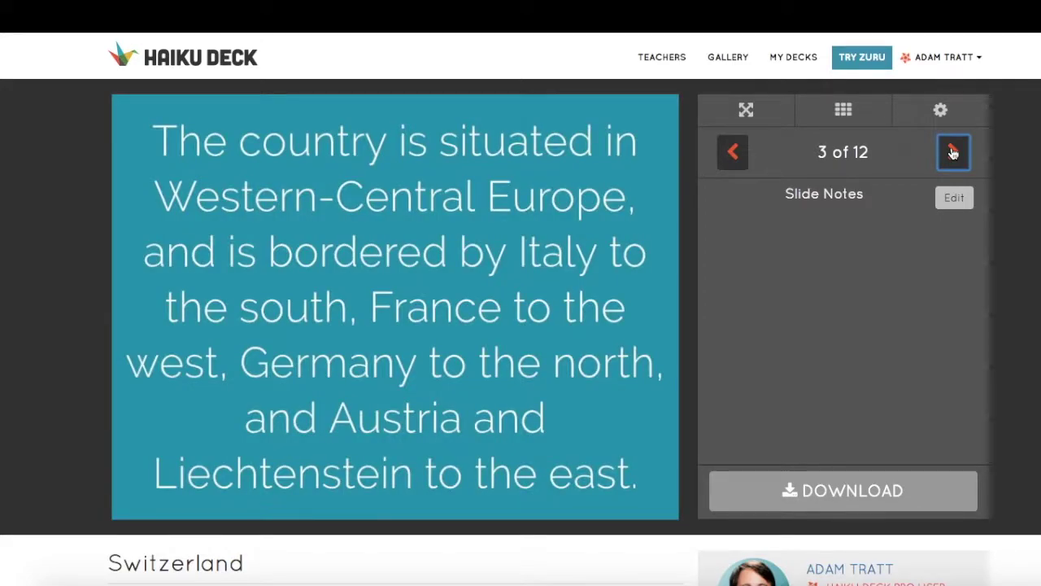
left_click(953, 153)
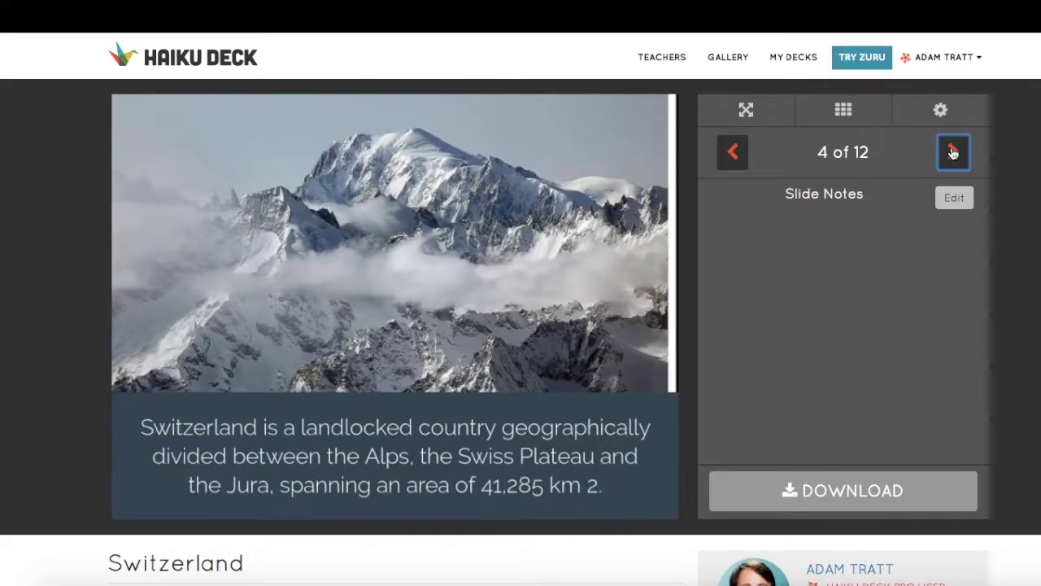
left_click(954, 153)
left_click(954, 153)
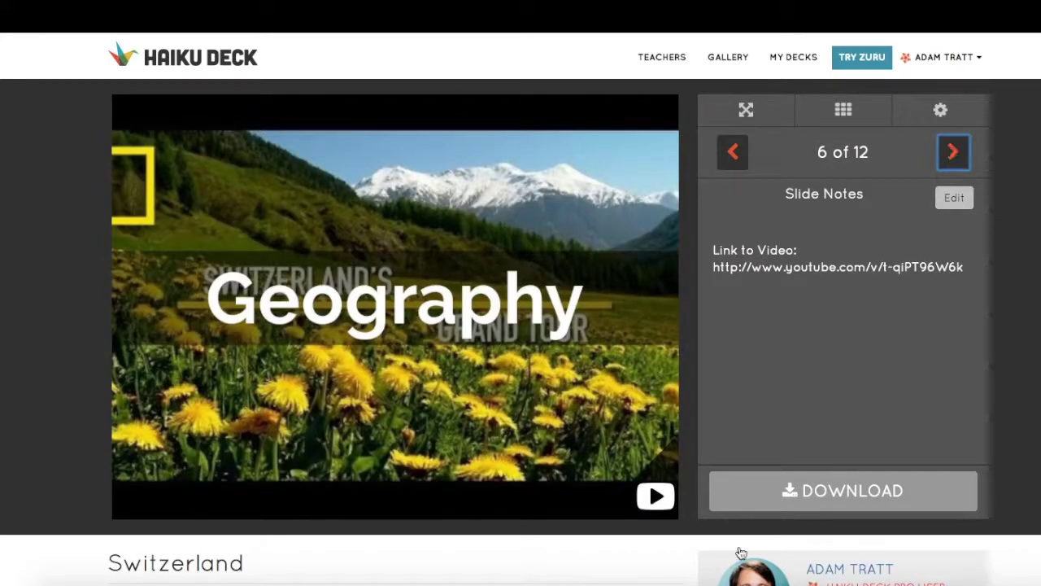